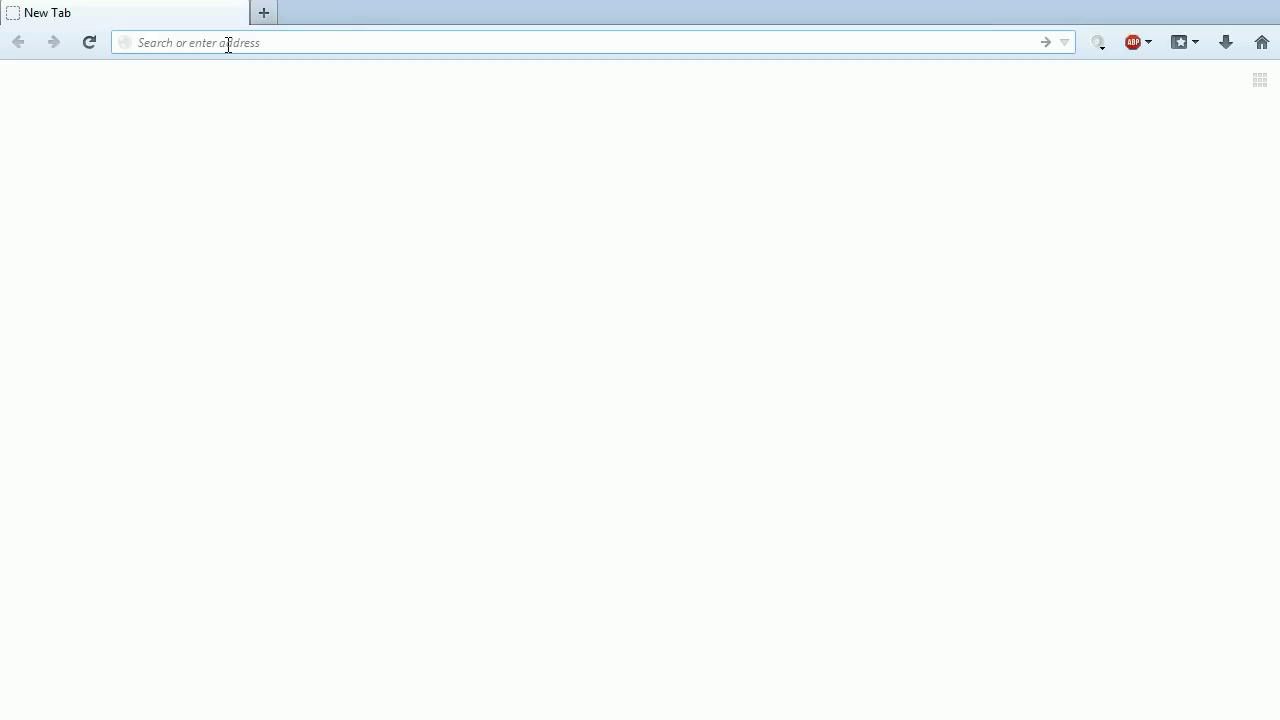
# Step: Load opengl.org from the address bar to reach the OpenGL homepage
pyautogui.write('op')
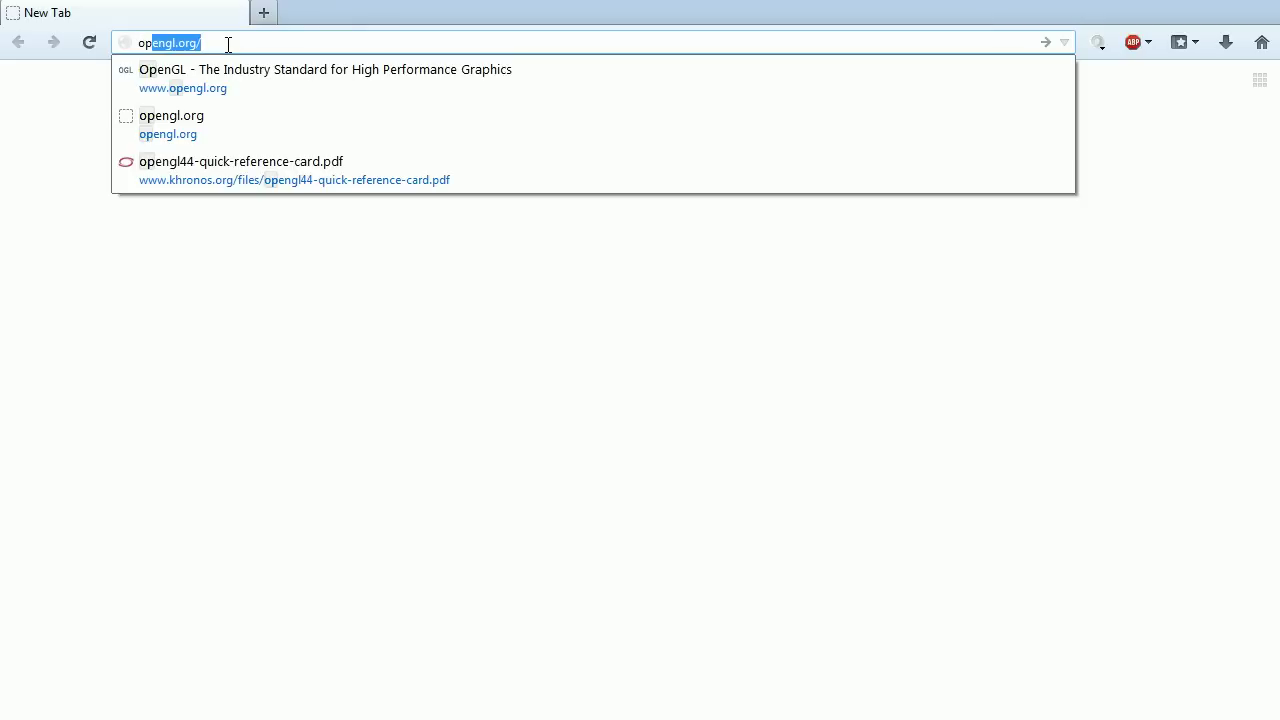
pyautogui.write('engl.org')
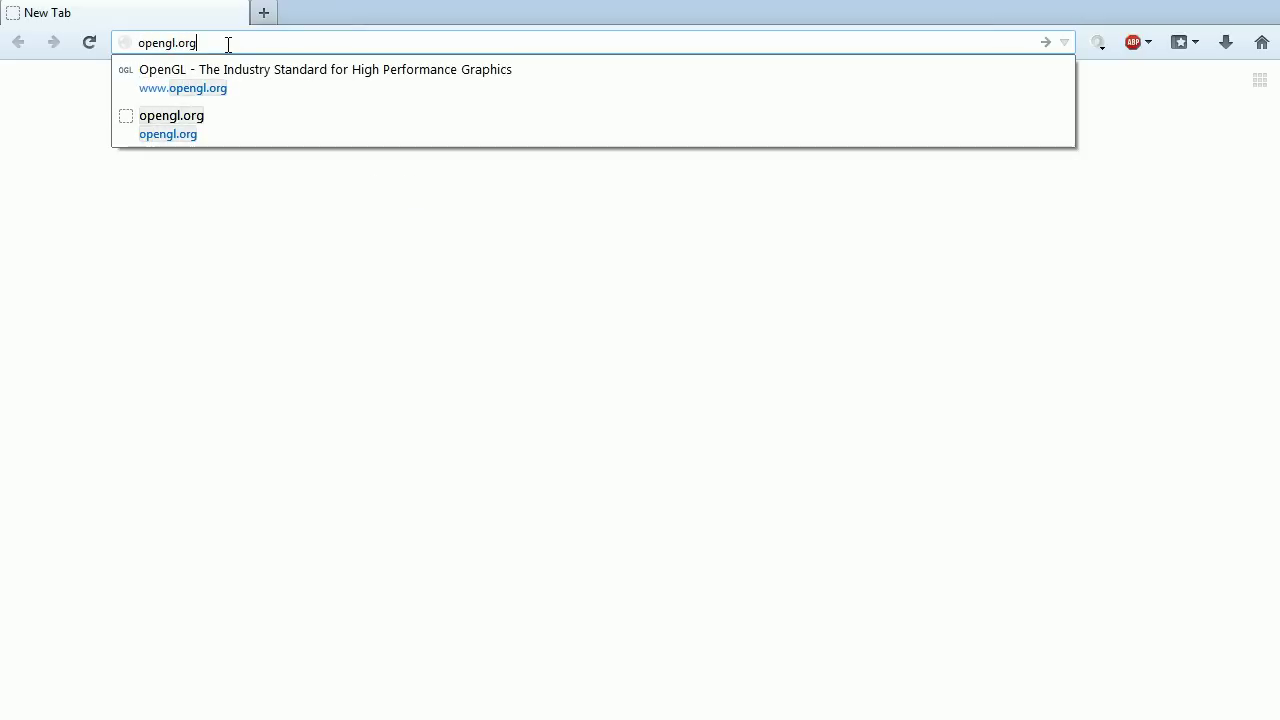
pyautogui.press('Return')
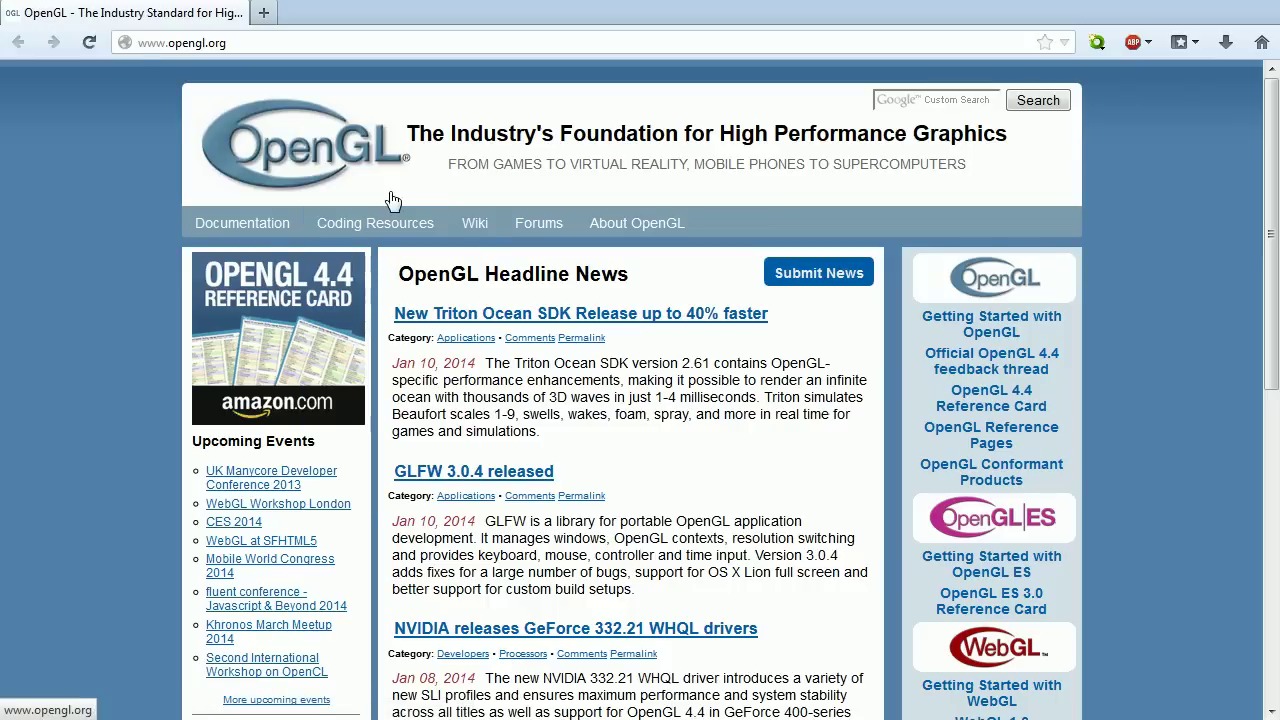
pyautogui.moveTo(368, 222)
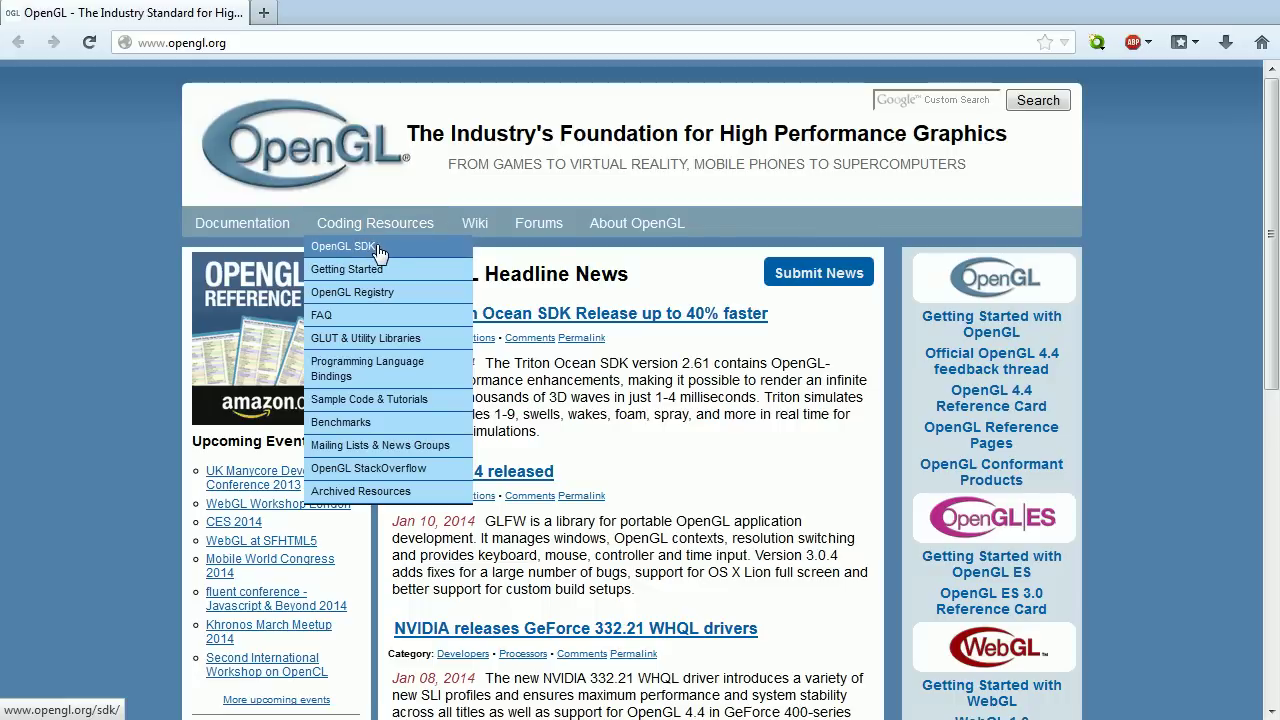
# Step: Go to the OpenGL SDK page, then to its Libraries page
pyautogui.click(379, 254)
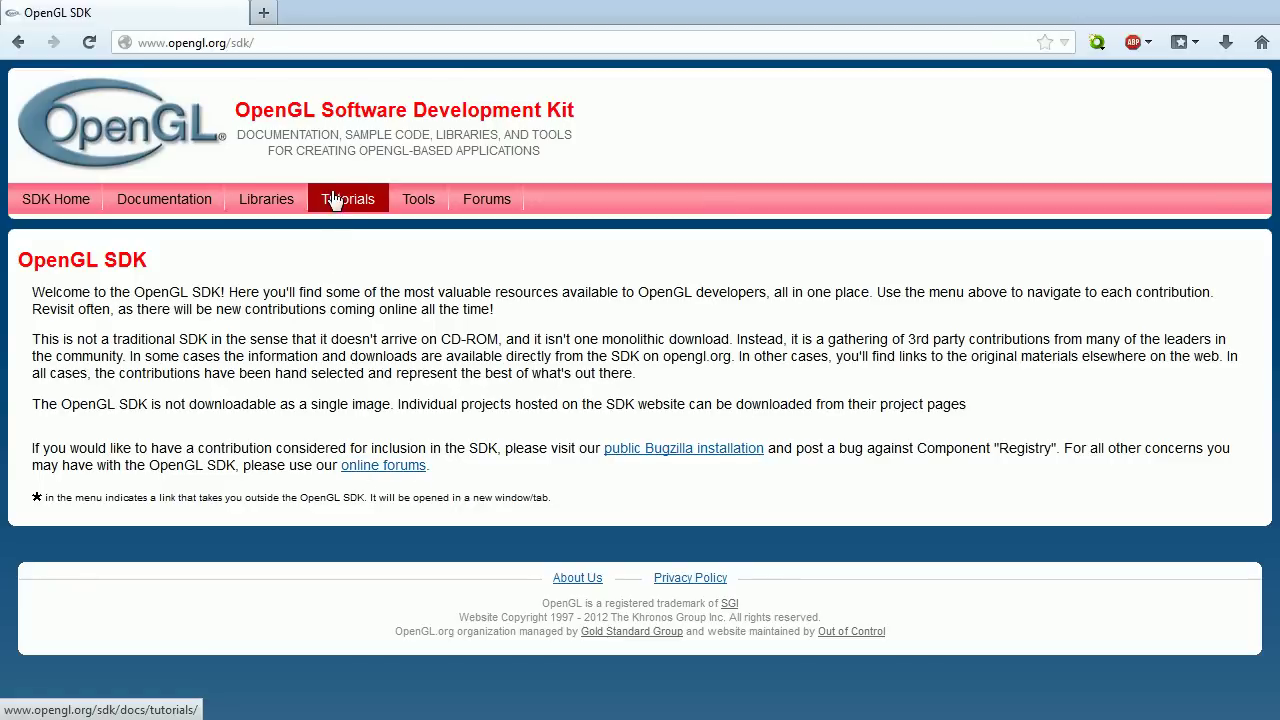
pyautogui.click(257, 213)
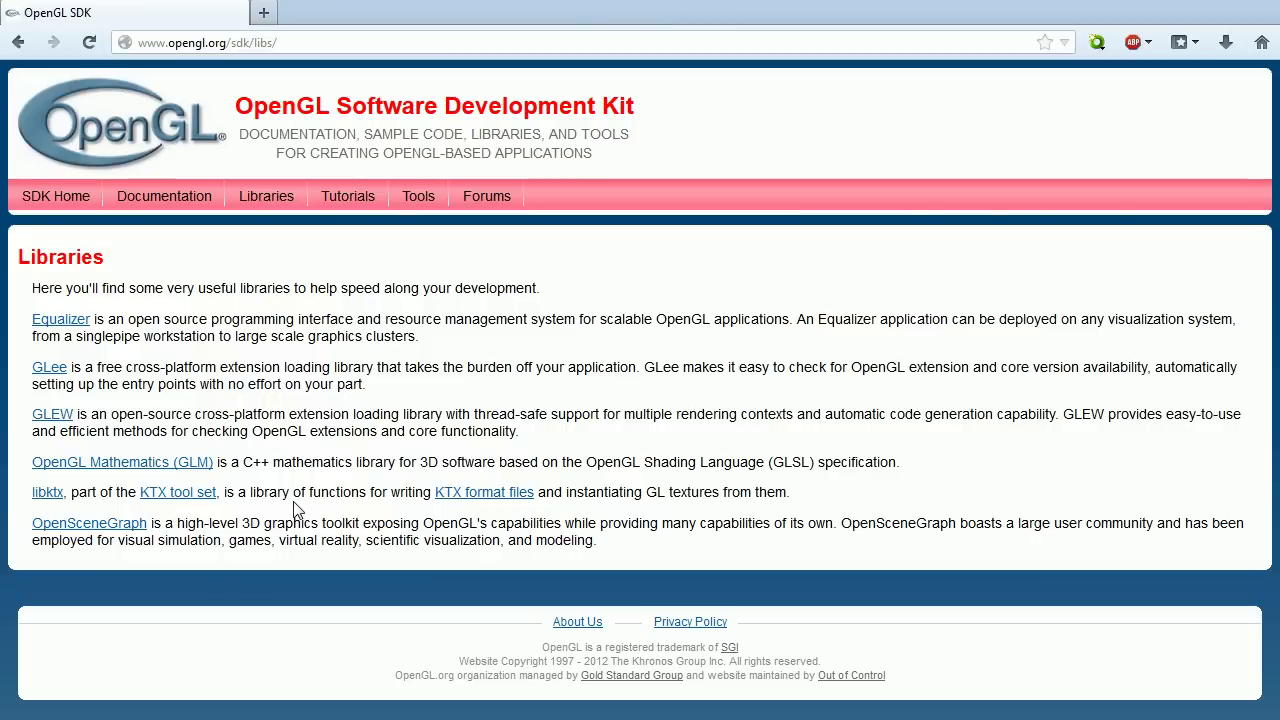
# Step: Open the GLEW library link in a new tab and return to Libraries
pyautogui.rightClick(53, 425)
pyautogui.click(88, 438)
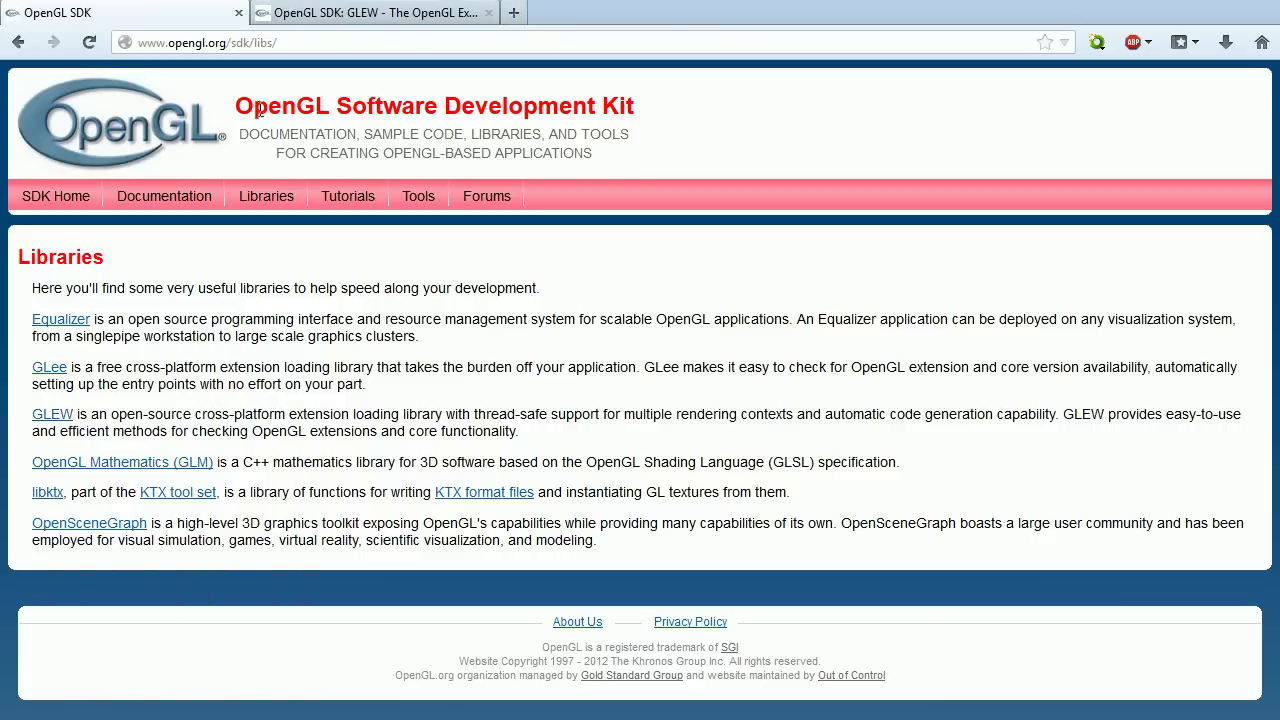
pyautogui.click(284, 22)
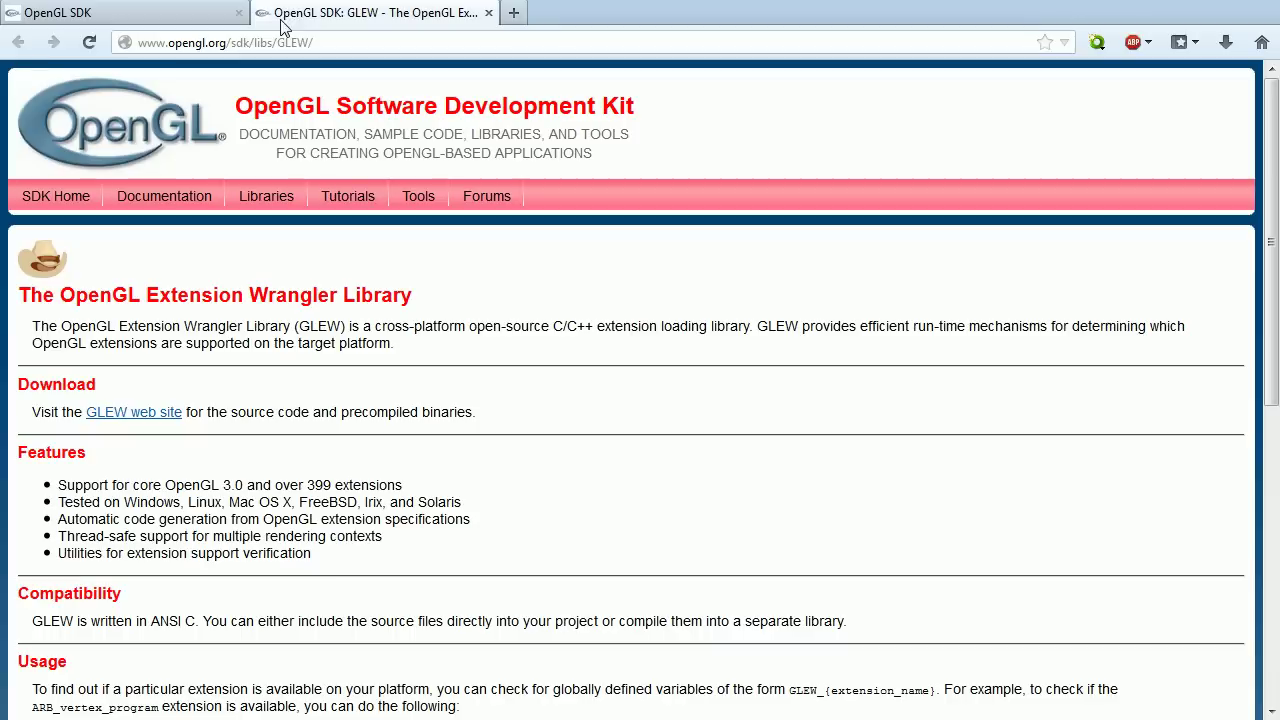
pyautogui.click(115, 20)
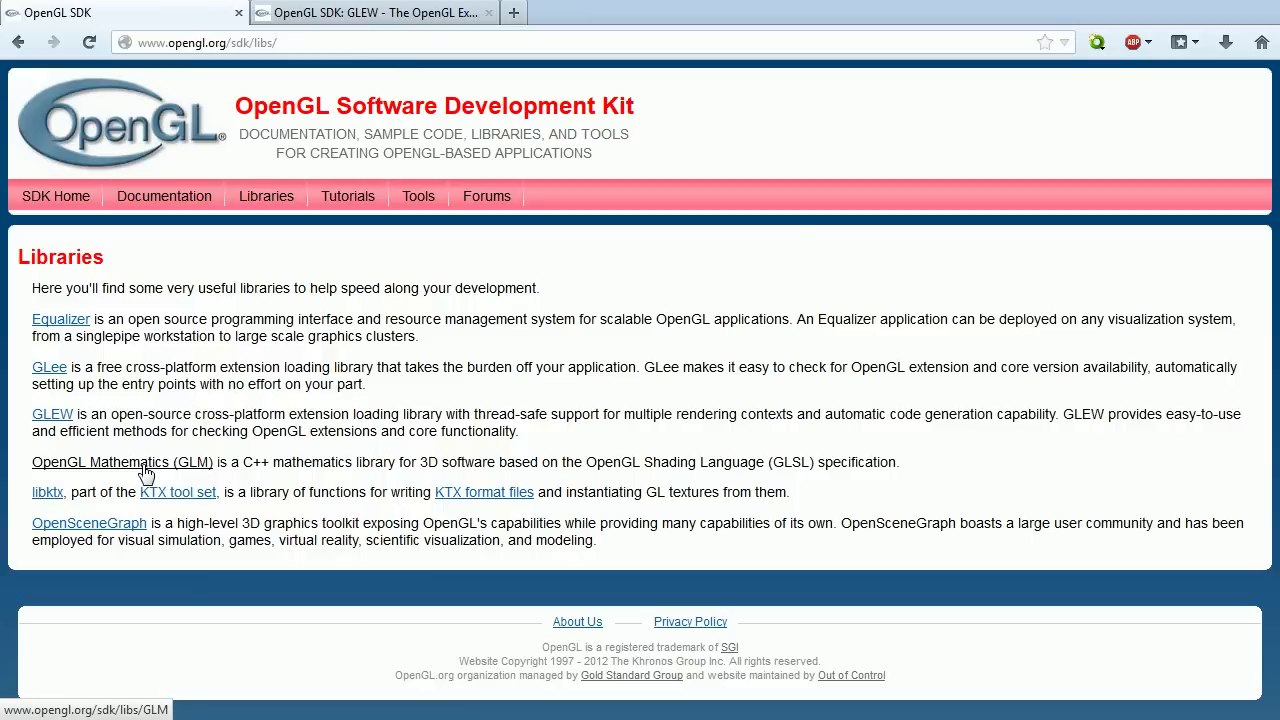
# Step: Open the GLM link in a new tab, move it last, and show the GLEW tab
pyautogui.rightClick(145, 470)
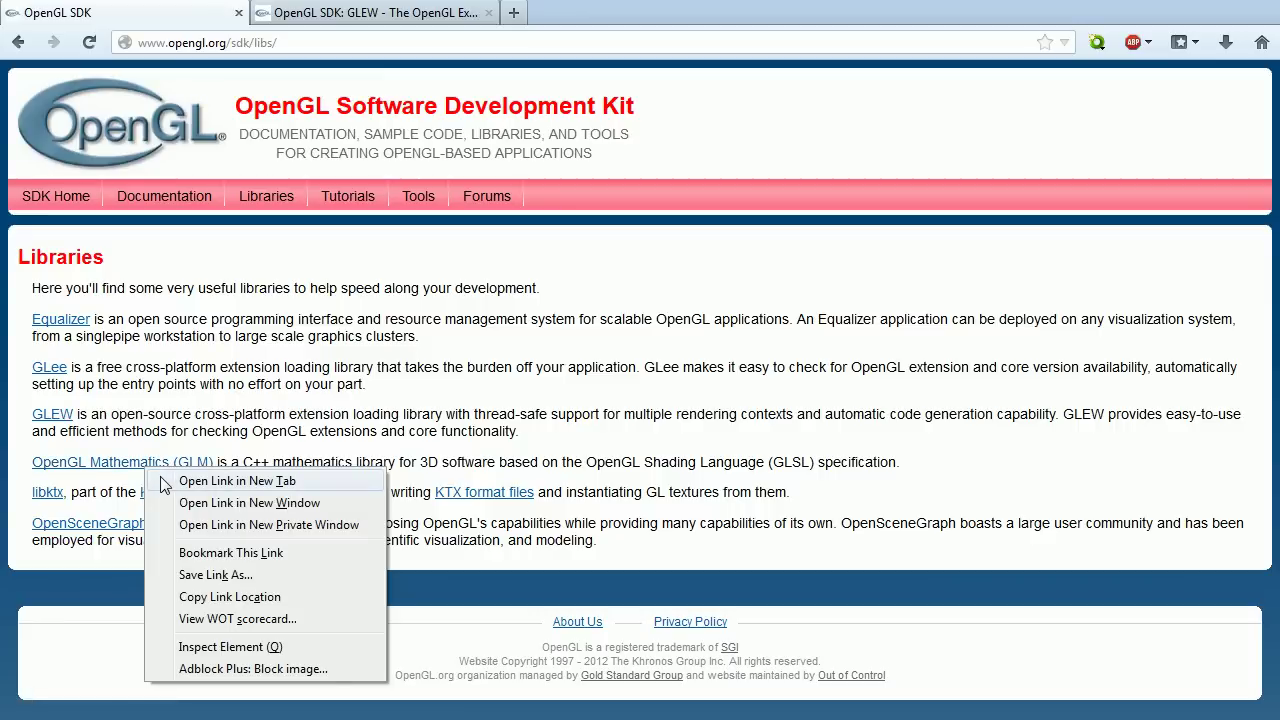
pyautogui.click(165, 484)
pyautogui.moveTo(340, 14); pyautogui.dragTo(455, 15)
pyautogui.click(455, 15)
pyautogui.click(557, 14)
pyautogui.click(410, 14)
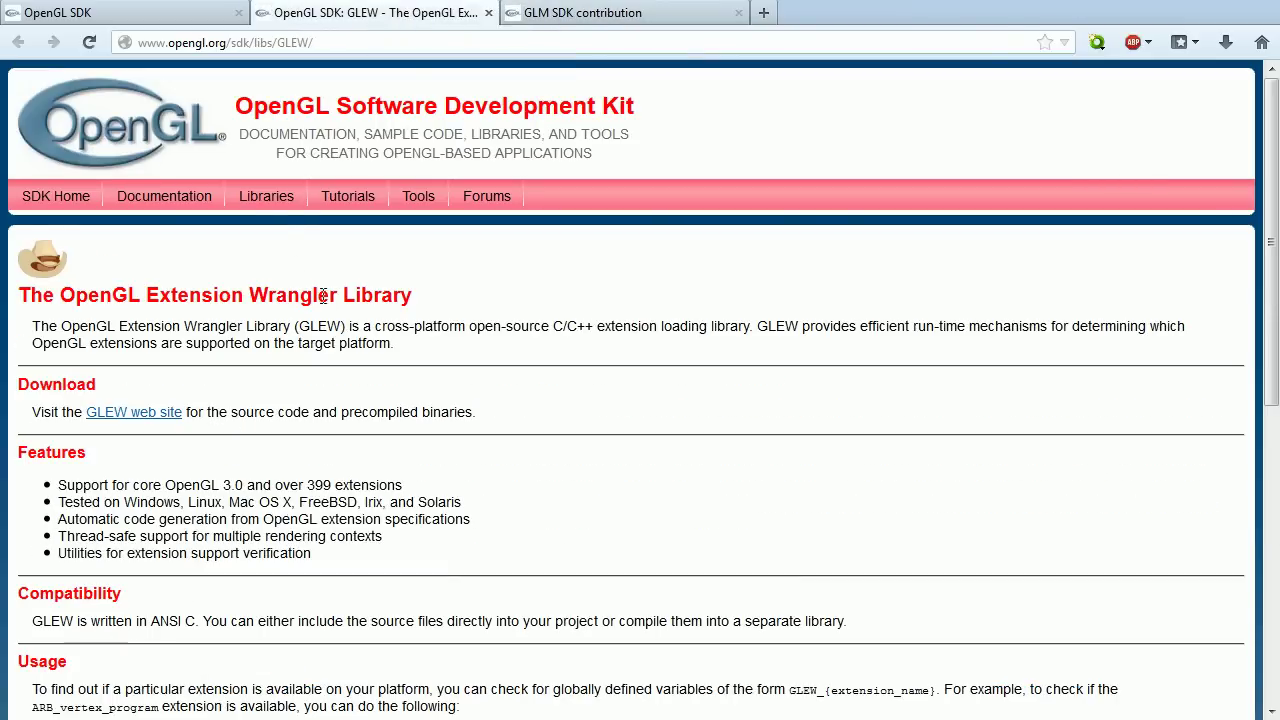
pyautogui.click(95, 17)
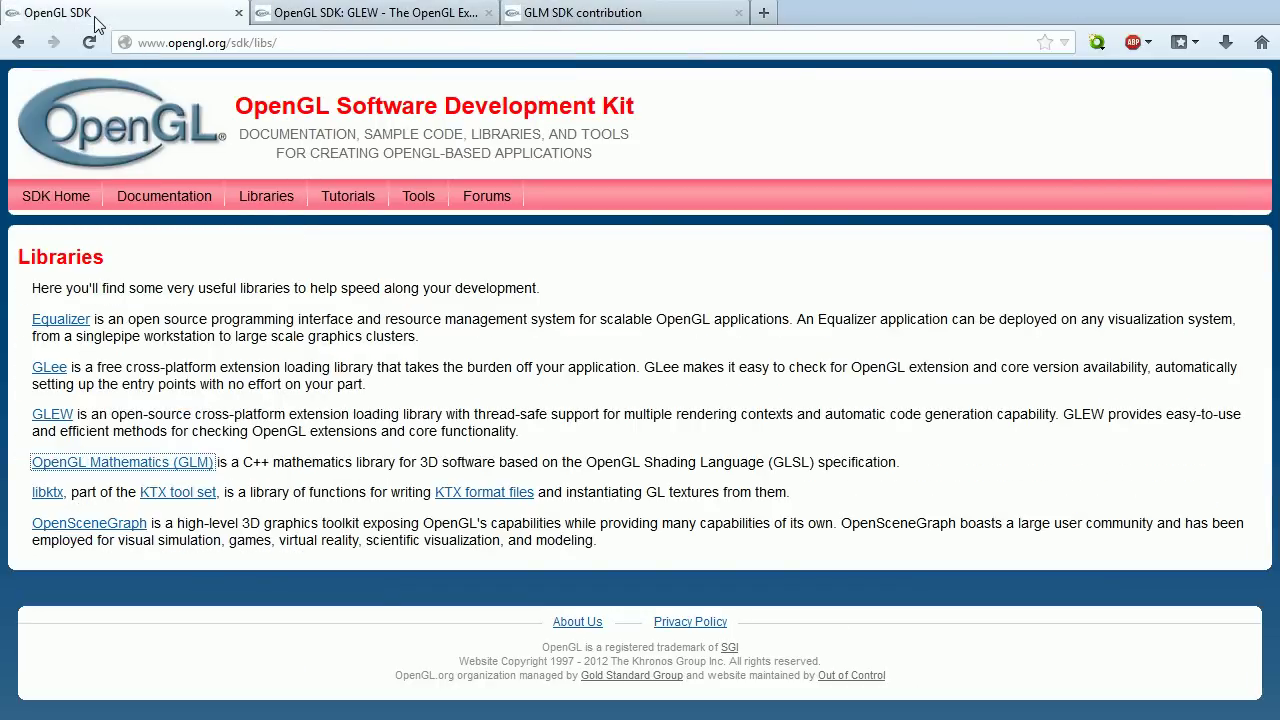
pyautogui.click(336, 14)
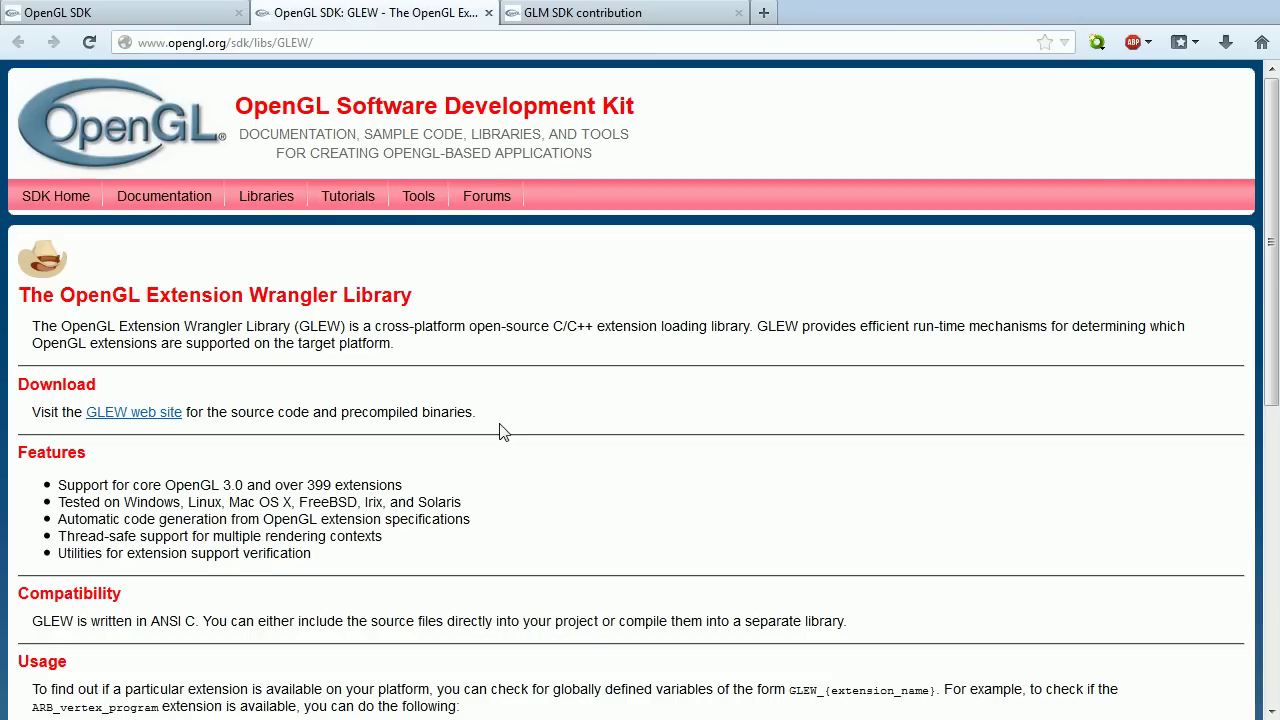
pyautogui.scroll(-5, 503, 432)
# Step: Download the GLEW 1.10.0 Windows 32-bit and 64-bit binaries from the GLEW web site
pyautogui.click(134, 74)
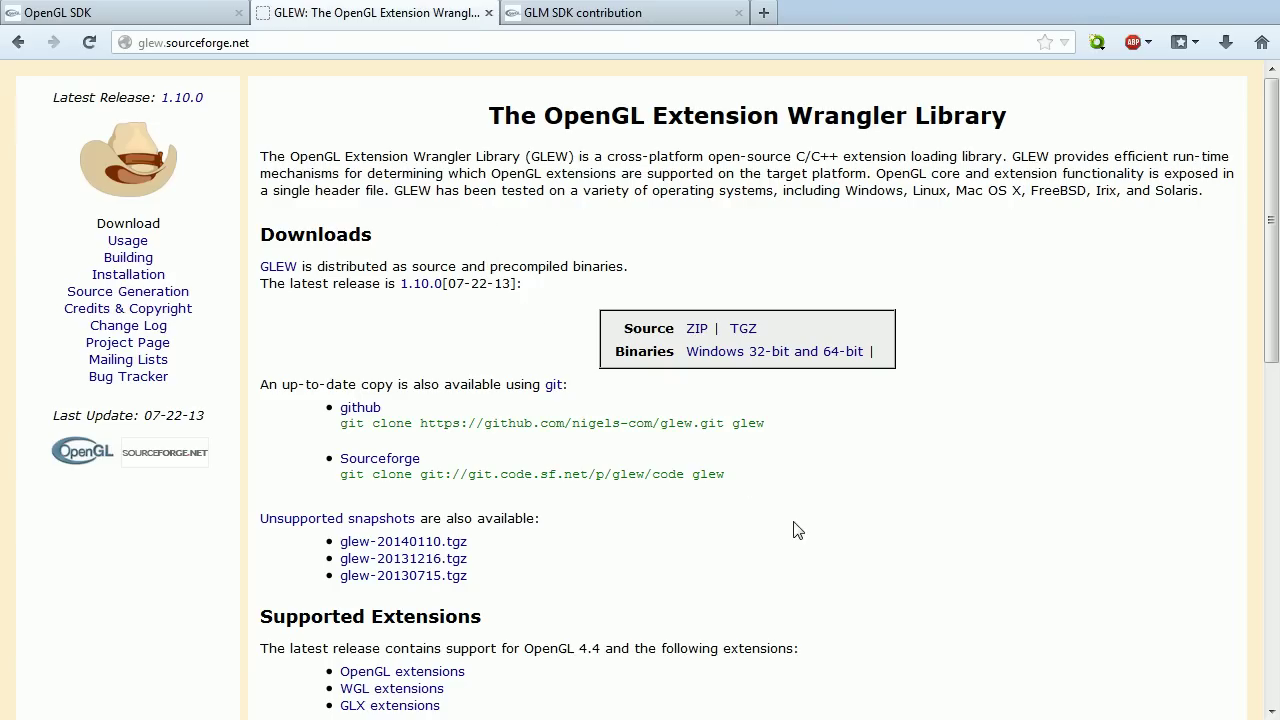
pyautogui.scroll(-6, 795, 524)
pyautogui.scroll(5, 795, 522)
pyautogui.scroll(1, 795, 521)
pyautogui.click(425, 282)
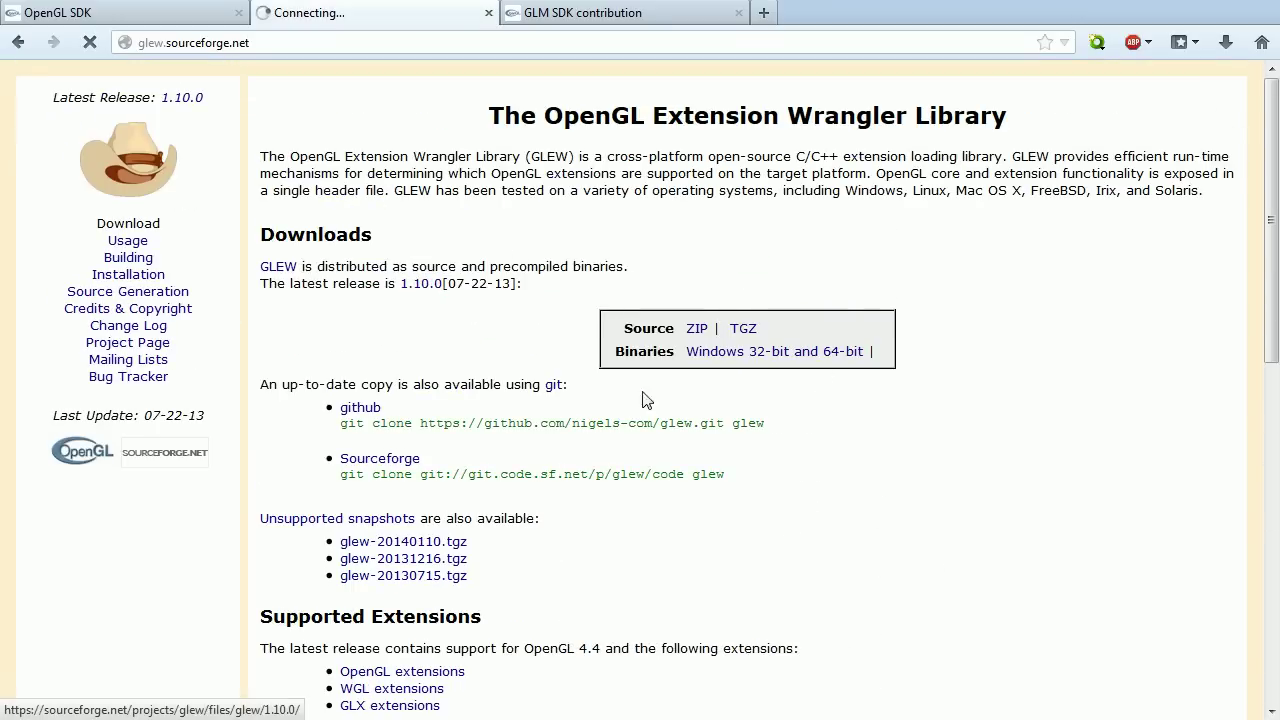
pyautogui.hotkey('alt', 'Left')
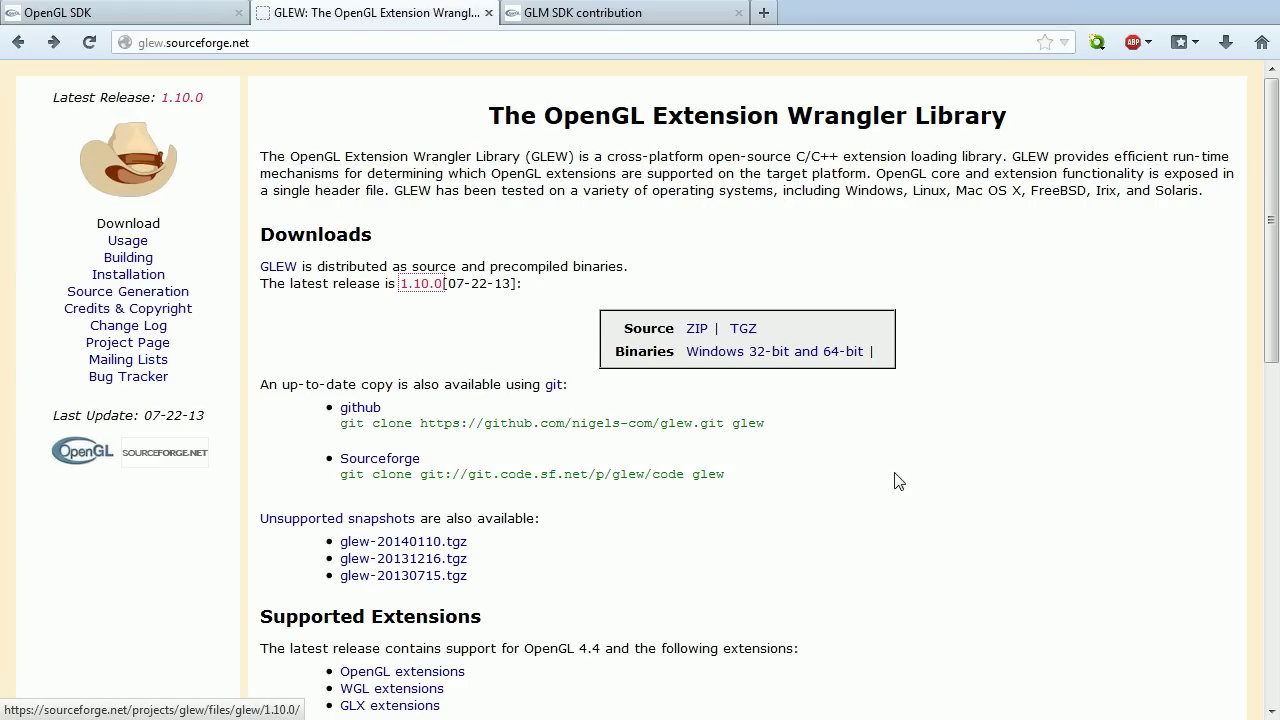
pyautogui.click(763, 353)
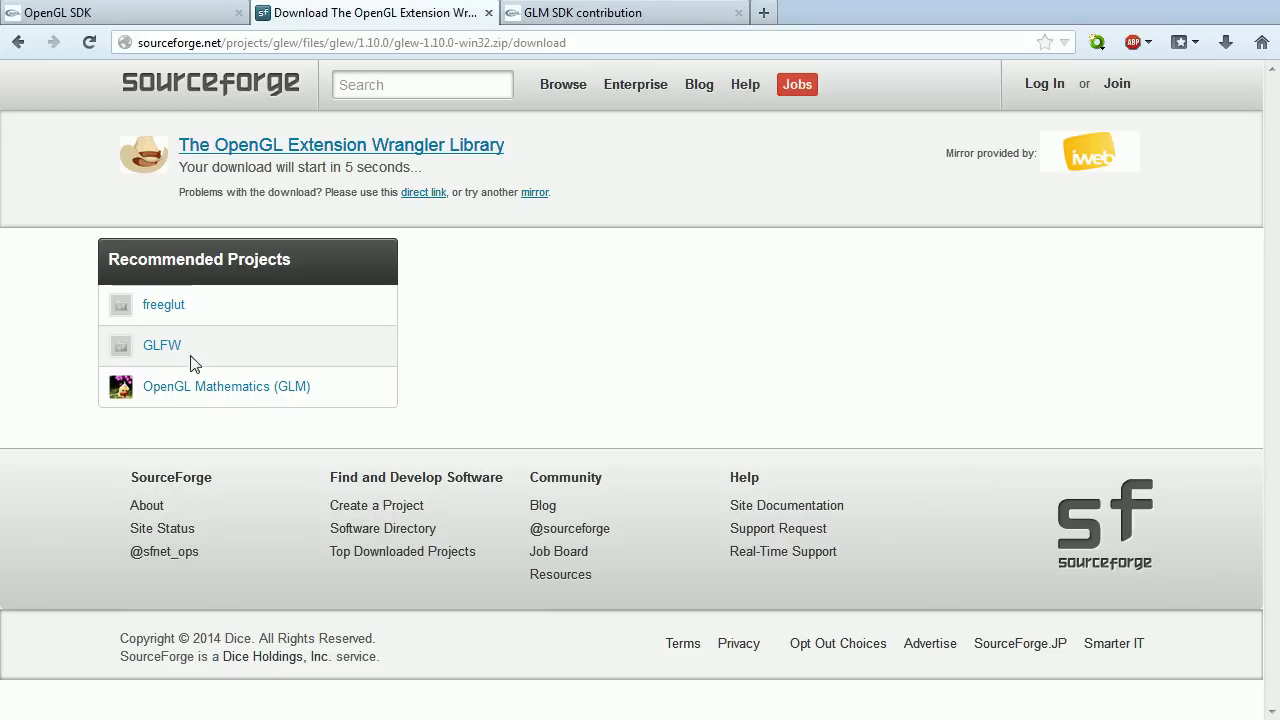
# Step: Open the GLM website in the GLM tab and confirm saving glew-1.10.0-win32.zip
pyautogui.click(585, 12)
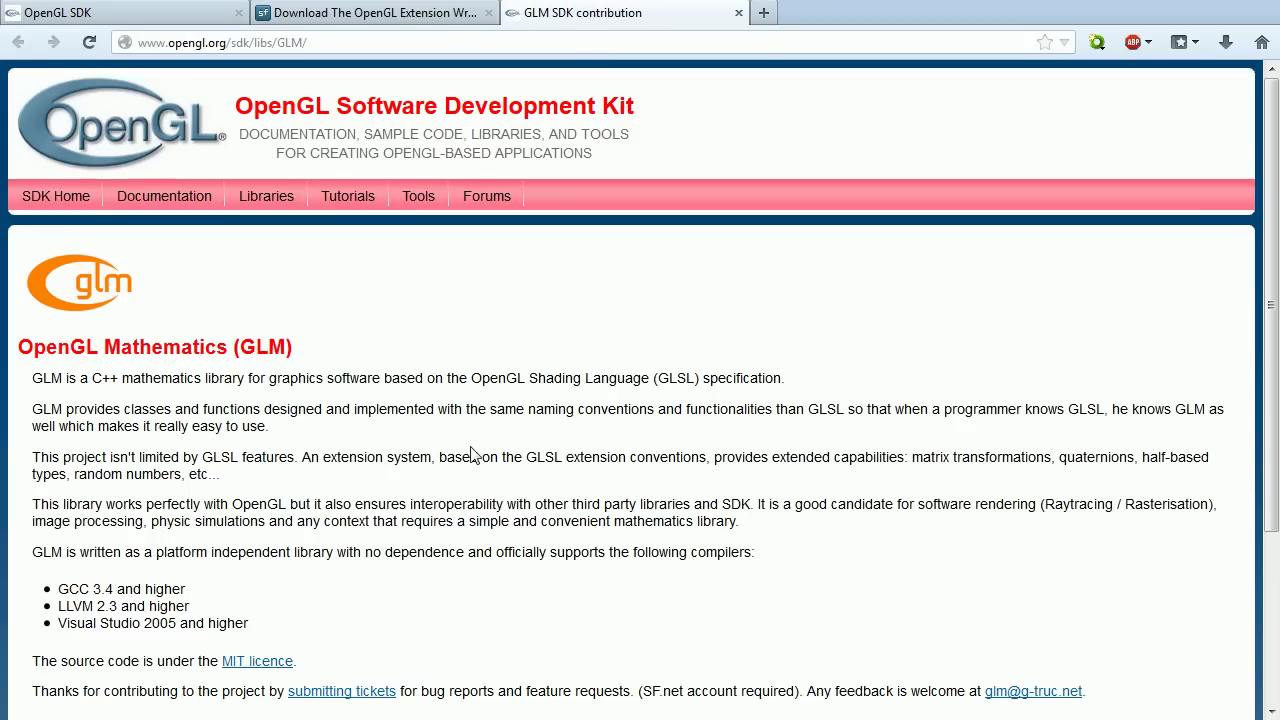
pyautogui.scroll(-4, 421, 419)
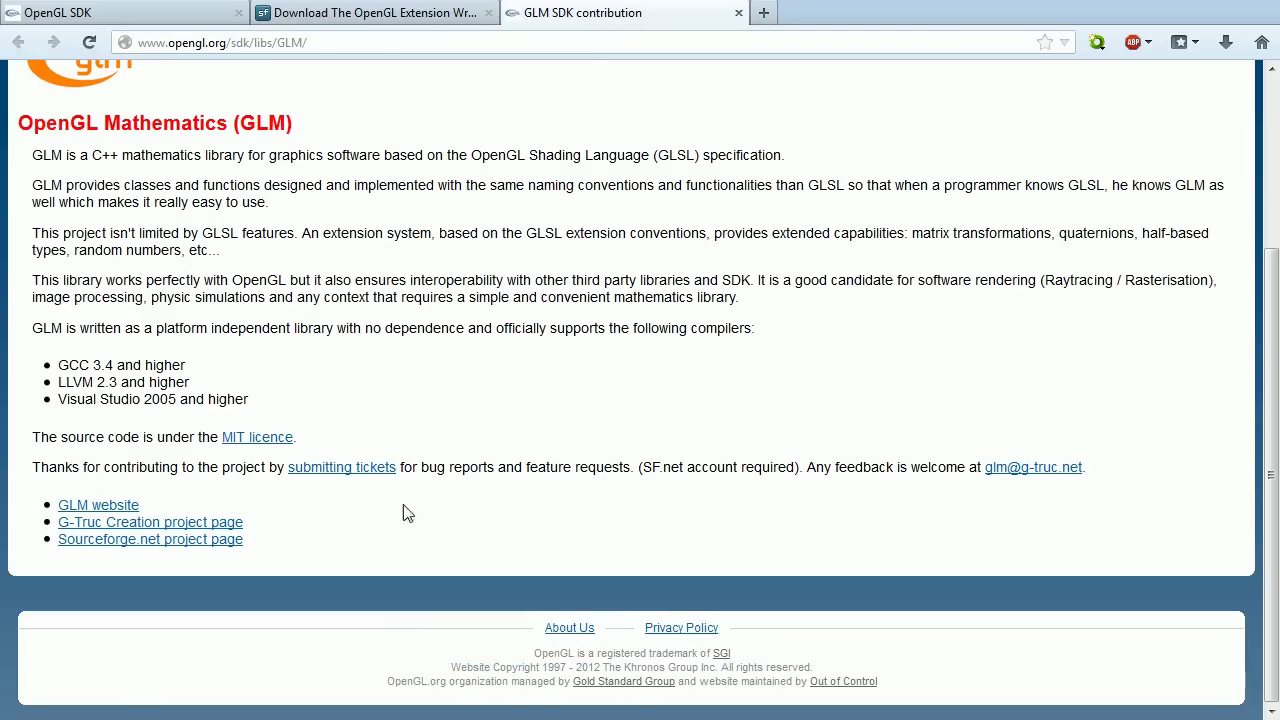
pyautogui.click(98, 505)
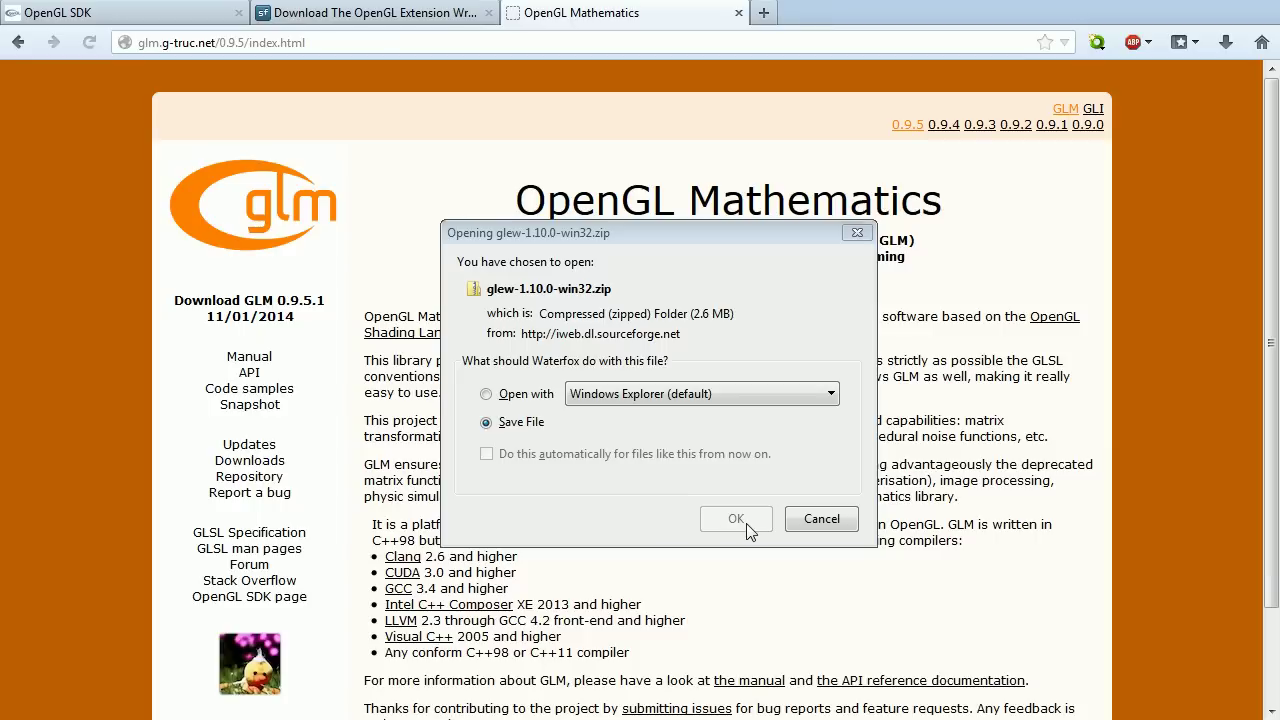
pyautogui.press('Return')
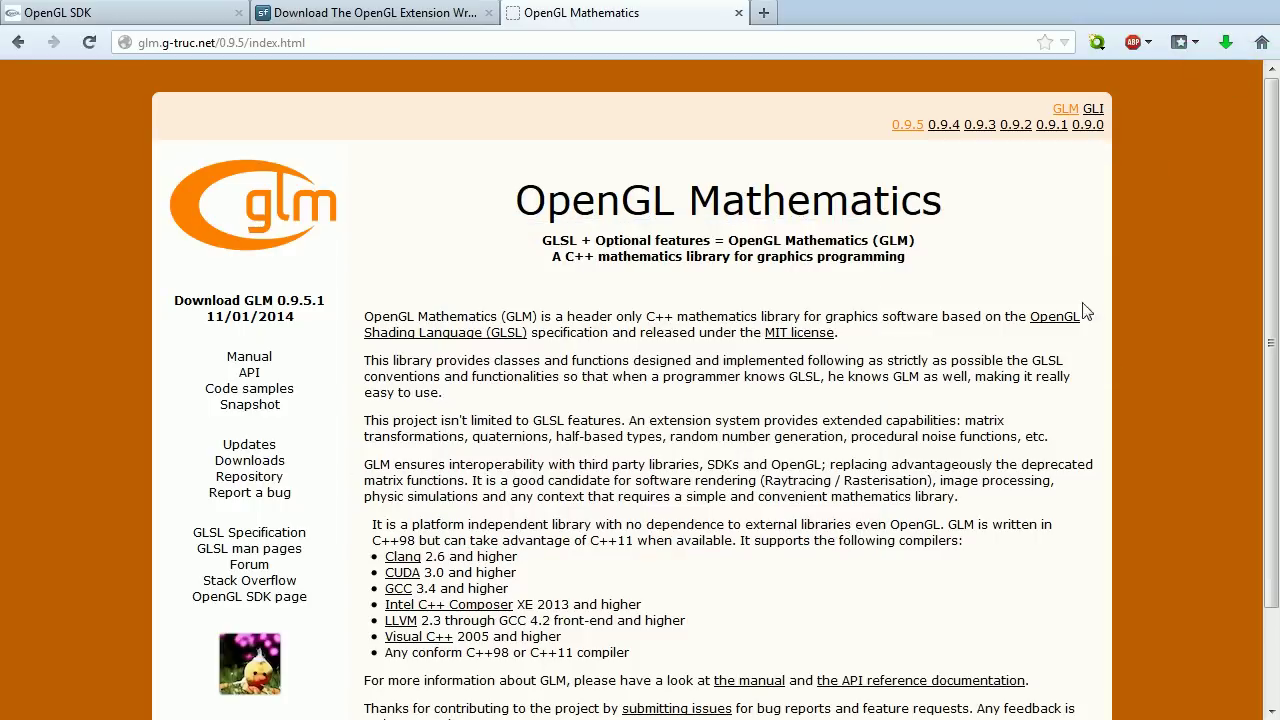
# Step: Download glm-0.9.5.1.zip from the glm-0.9.5.1 release folder on SourceForge
pyautogui.scroll(-2, 1000, 330)
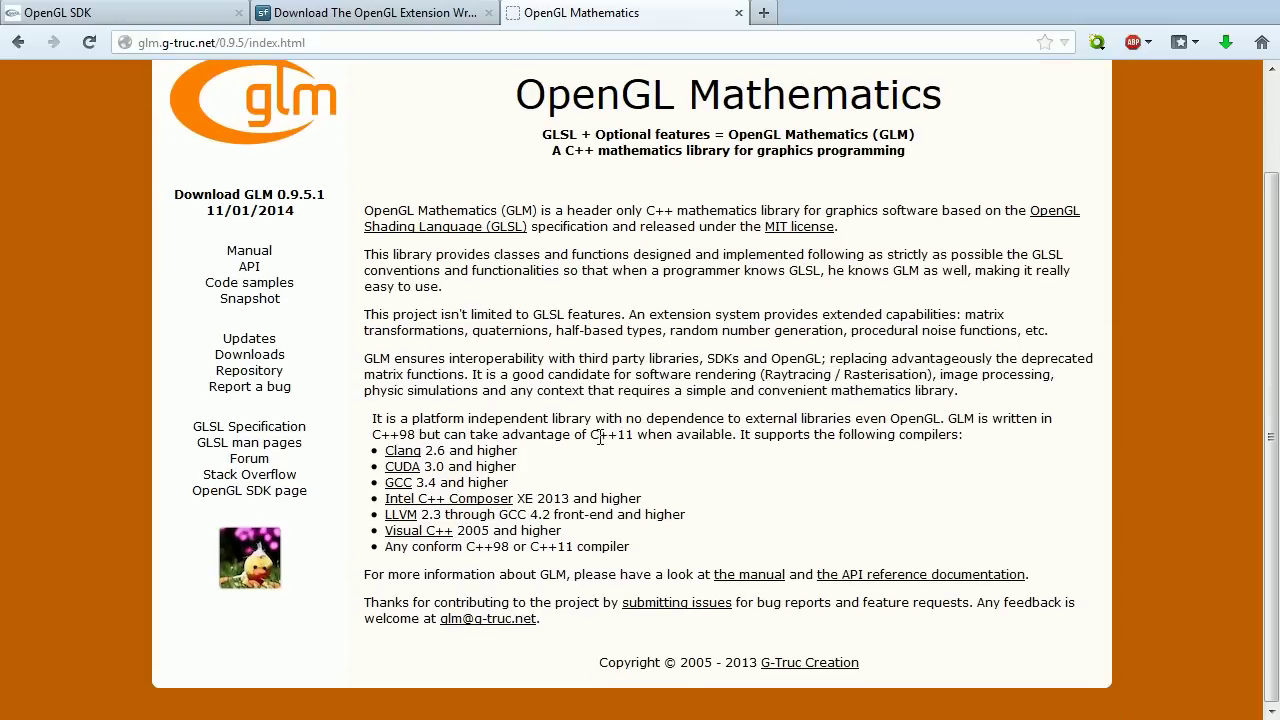
pyautogui.scroll(2, 660, 450)
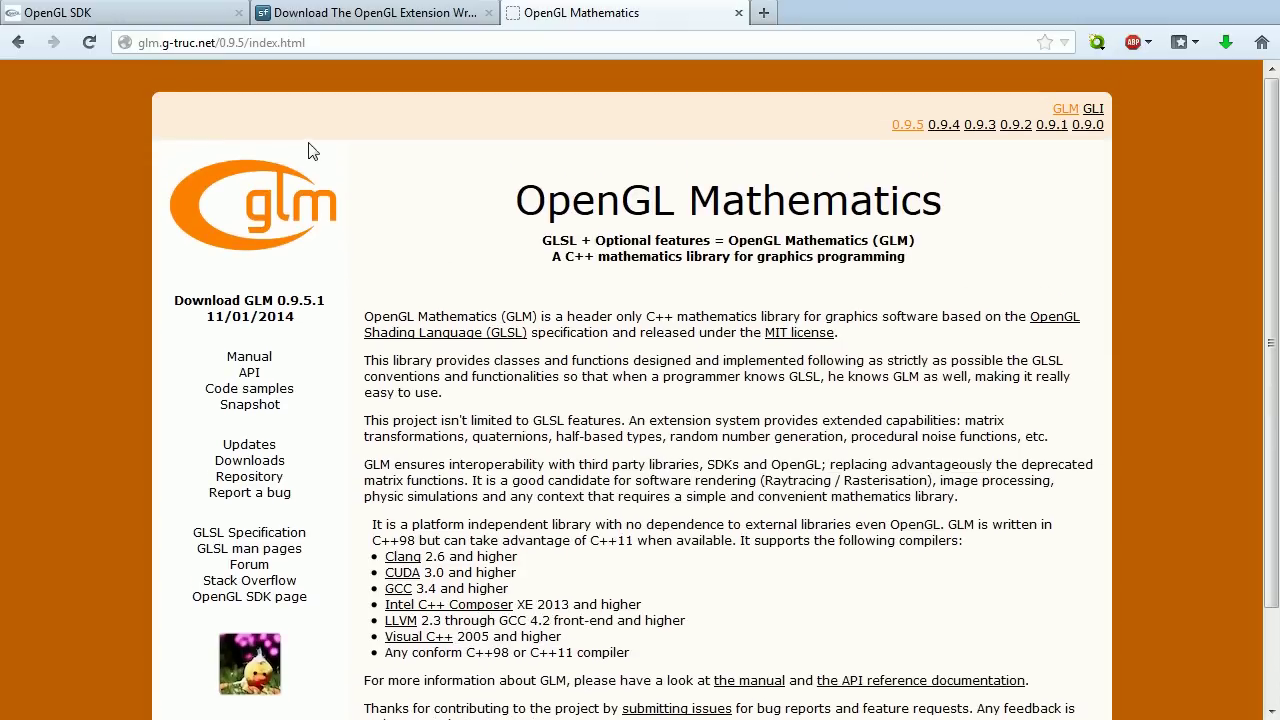
pyautogui.click(250, 460)
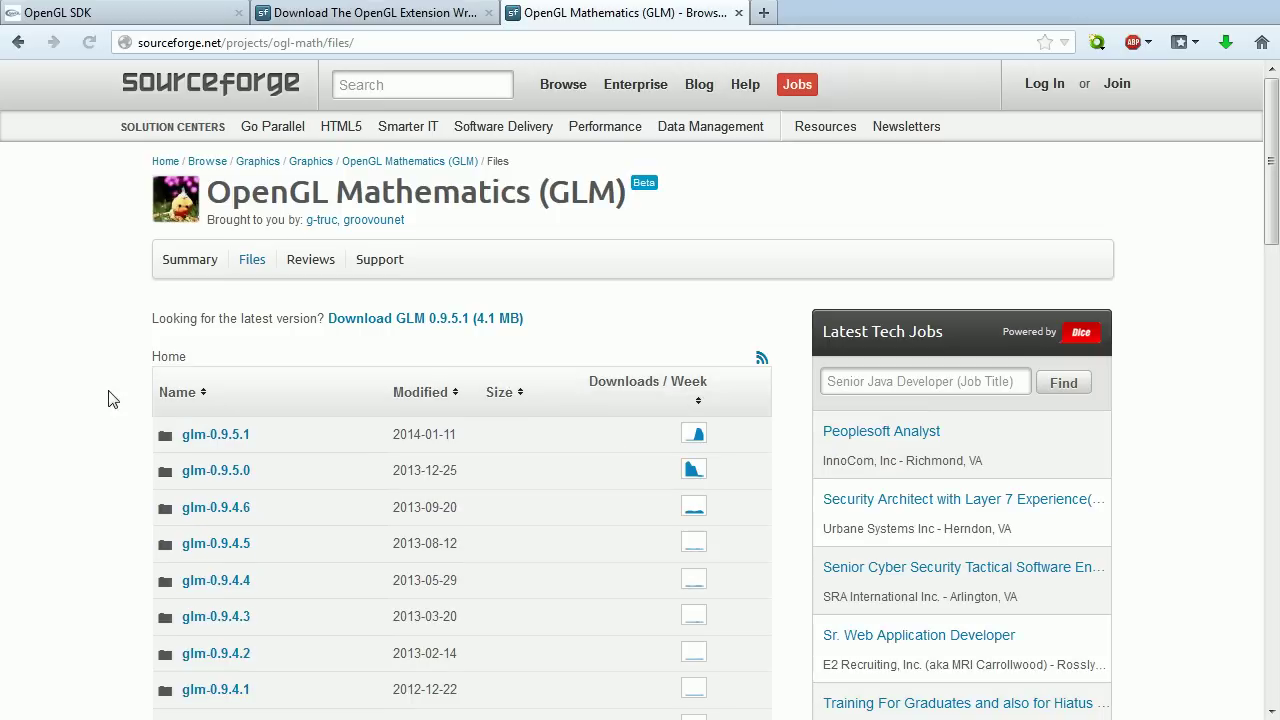
pyautogui.scroll(-2, 248, 388)
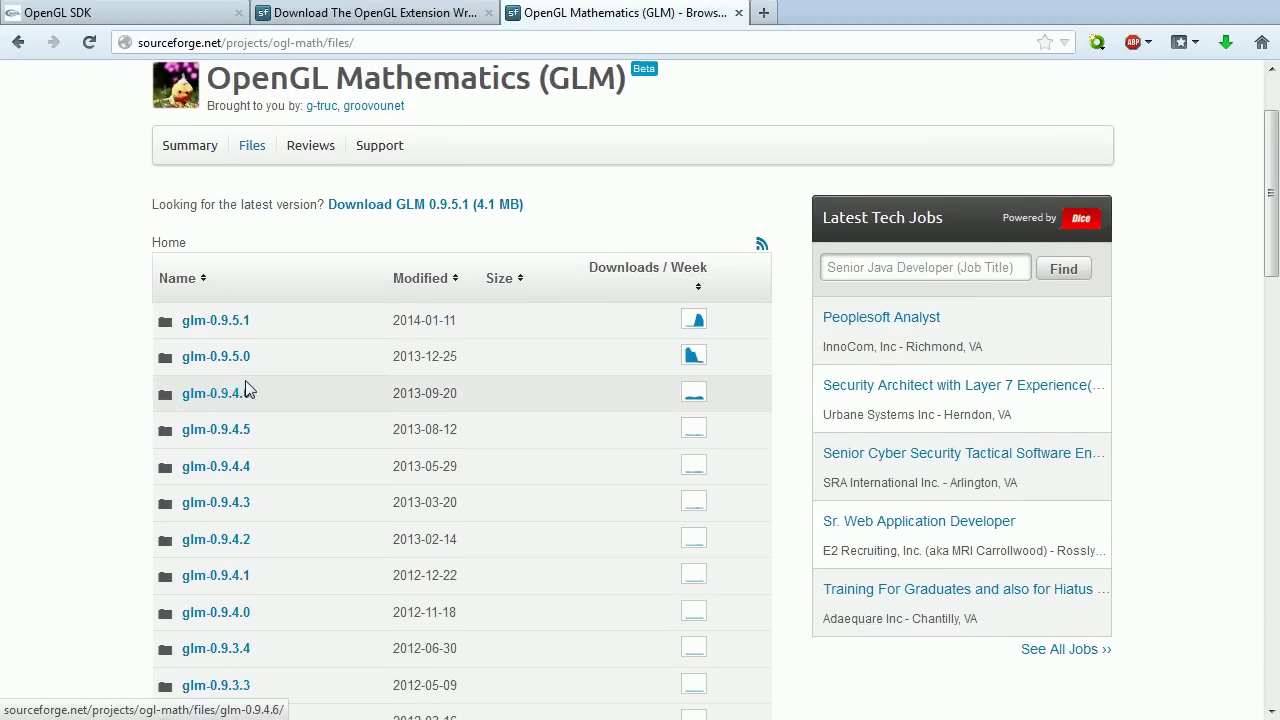
pyautogui.click(236, 322)
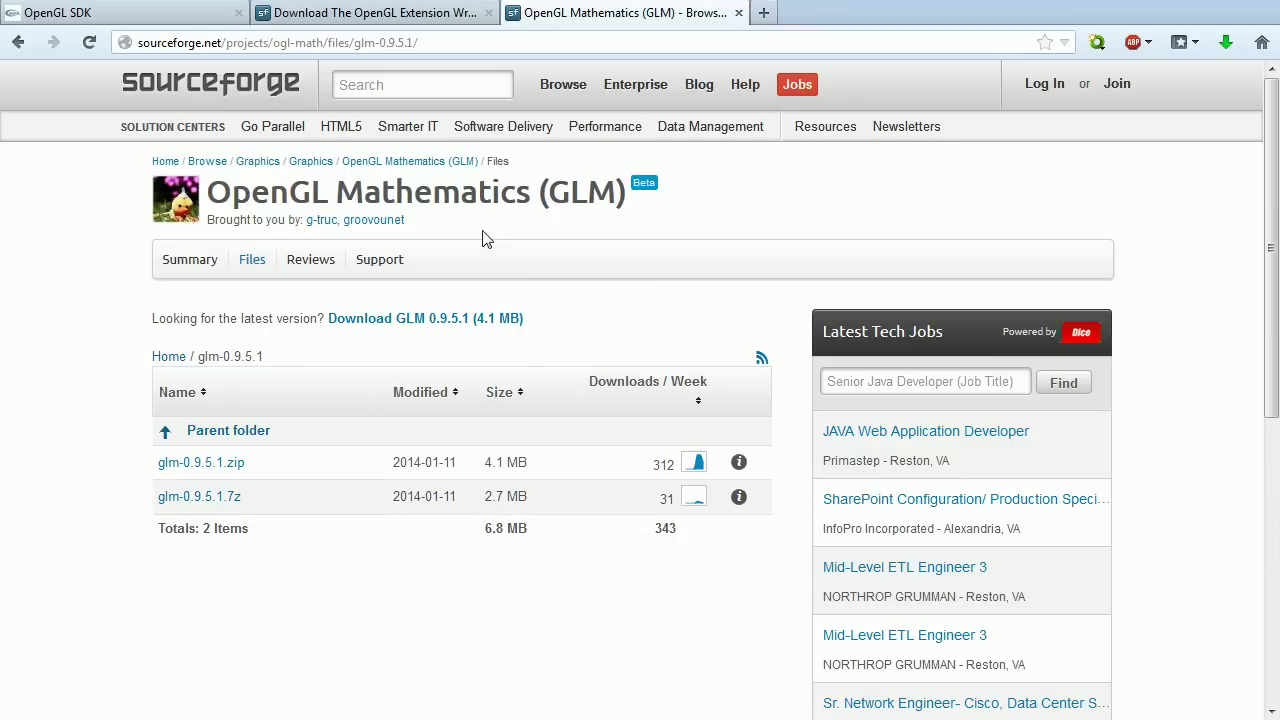
pyautogui.click(180, 463)
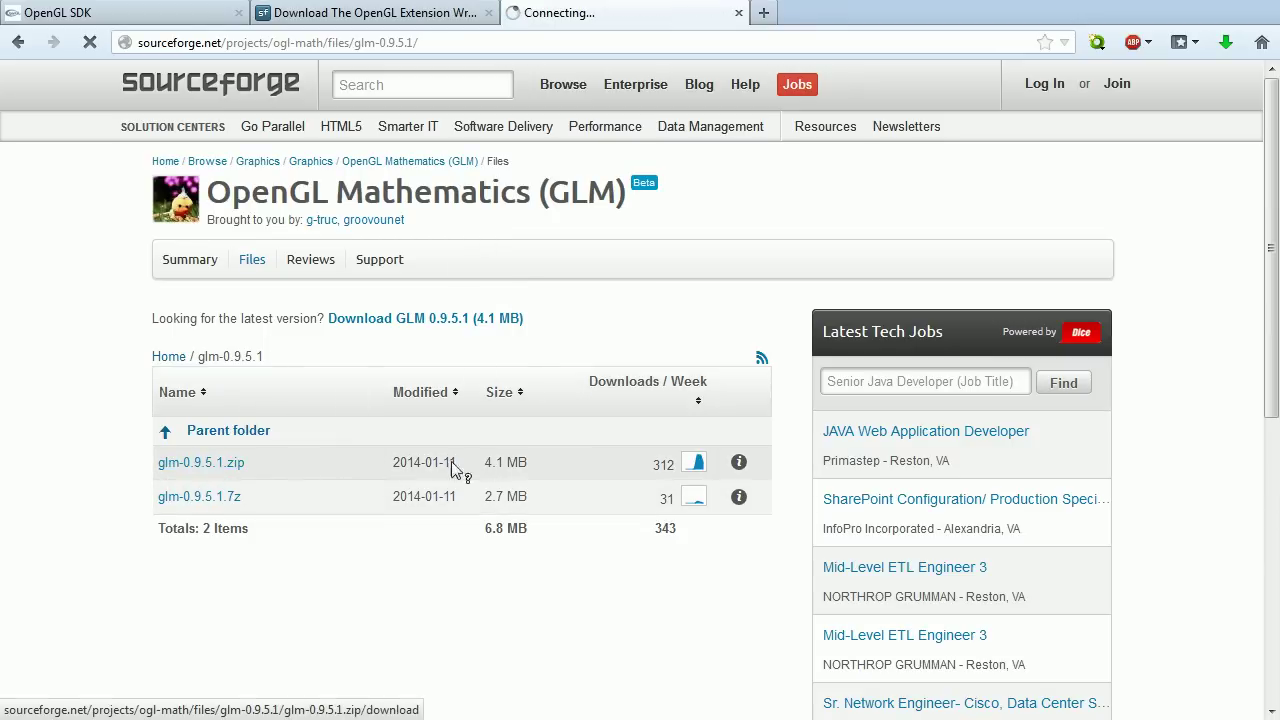
# Step: Open a fourth blank tab and confirm saving glm-0.9.5.1.zip
pyautogui.click(107, 19)
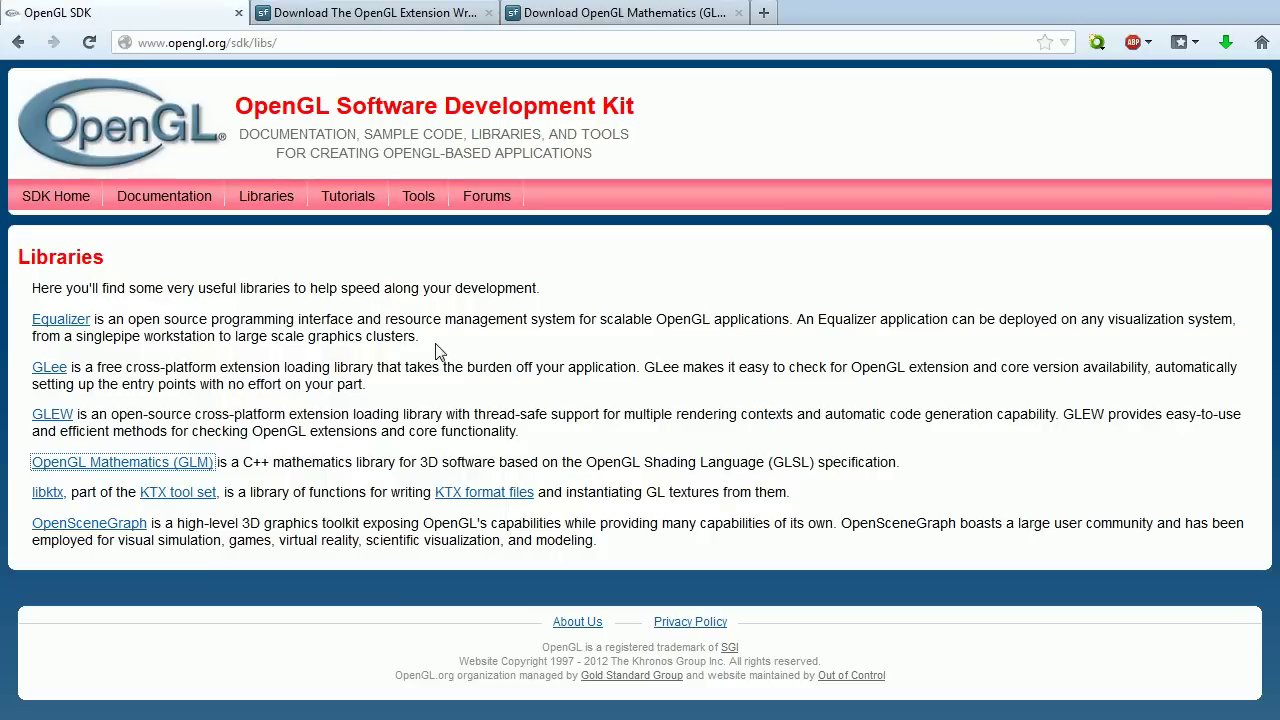
pyautogui.click(768, 14)
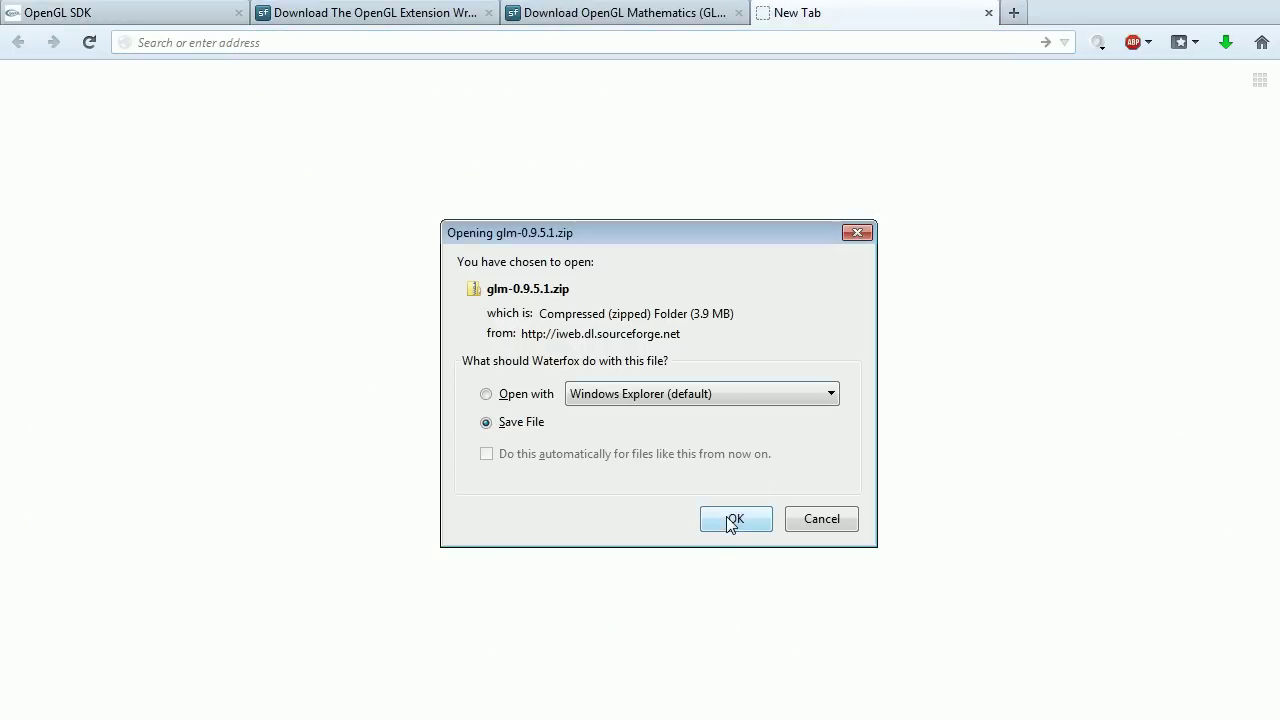
pyautogui.click(730, 519)
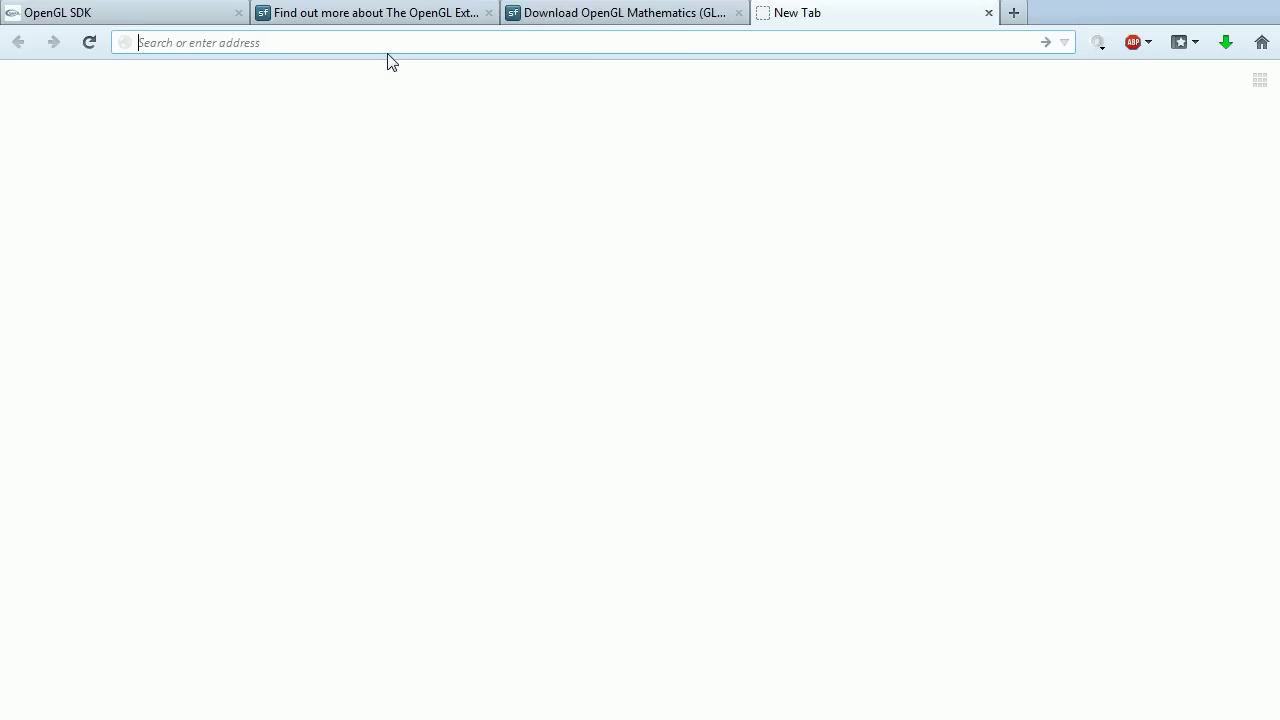
# Step: Load google.com in the new tab and search for SDL
pyautogui.write('google.com')
pyautogui.press('Return')
pyautogui.write('SDL')
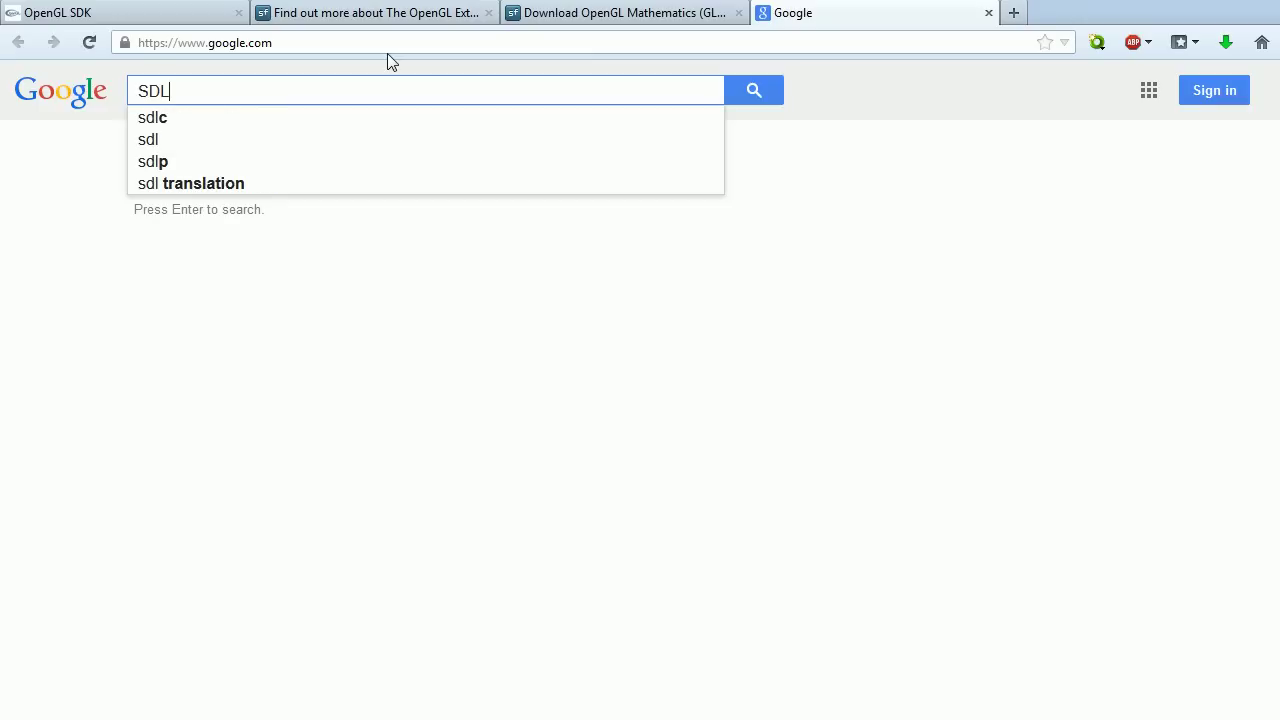
pyautogui.press('Return')
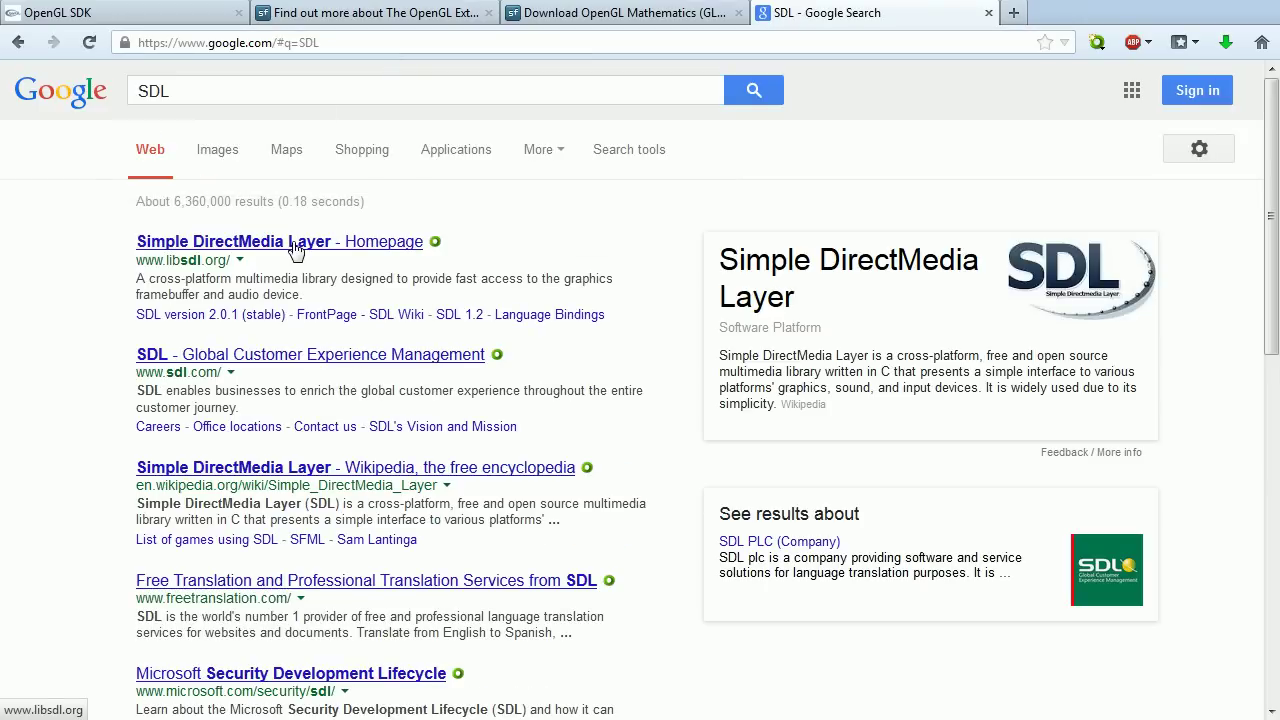
# Step: Open the Simple DirectMedia Layer site and its SDL 2.0 download page
pyautogui.click(295, 249)
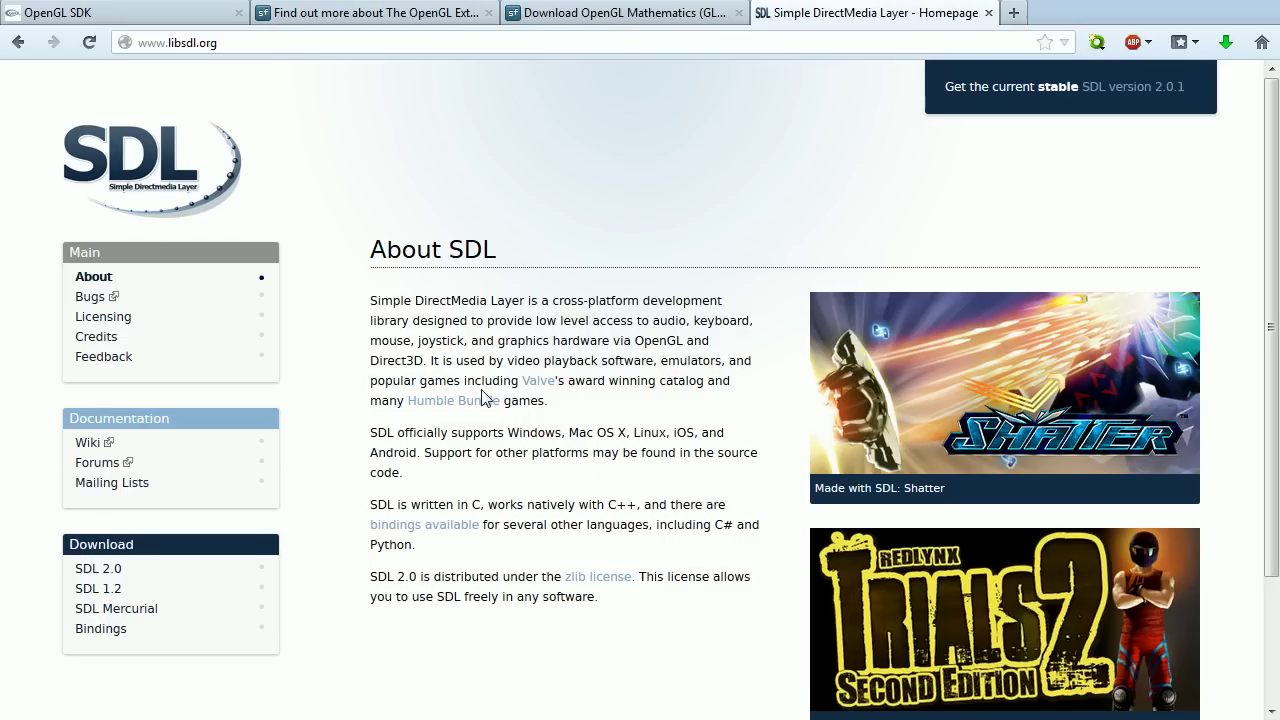
pyautogui.scroll(-3, 495, 402)
pyautogui.scroll(3, 503, 404)
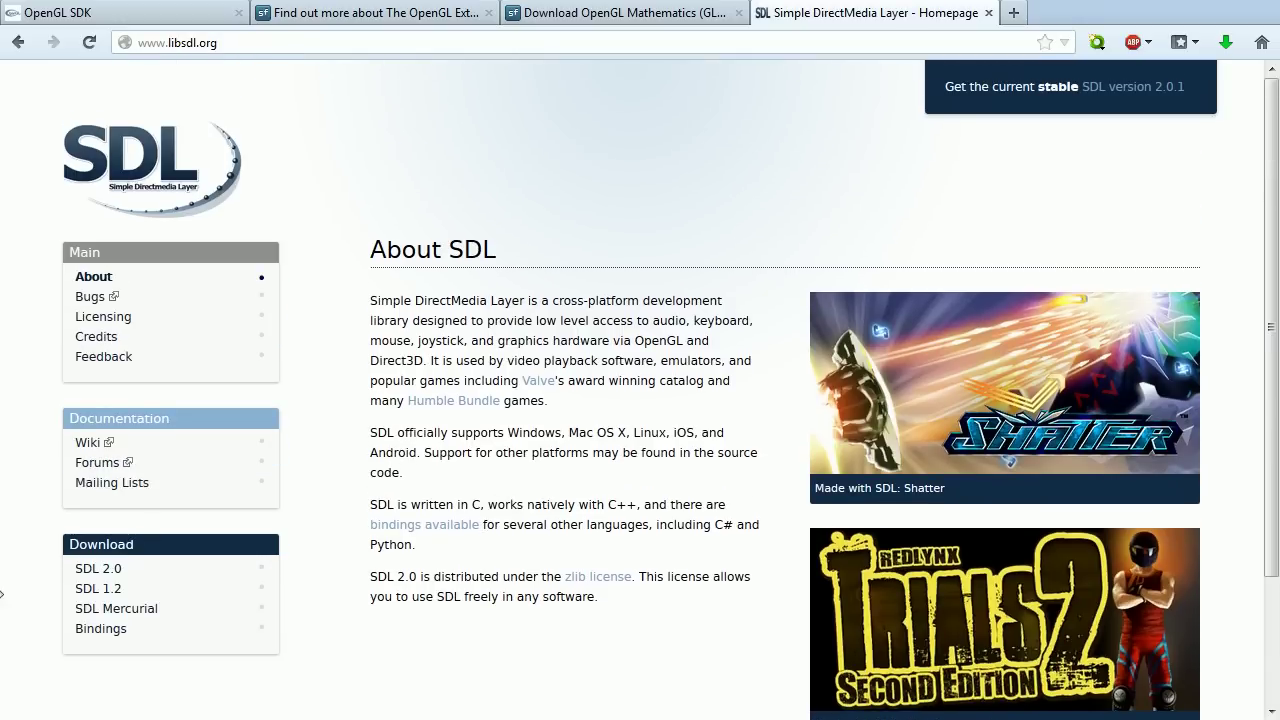
pyautogui.click(112, 570)
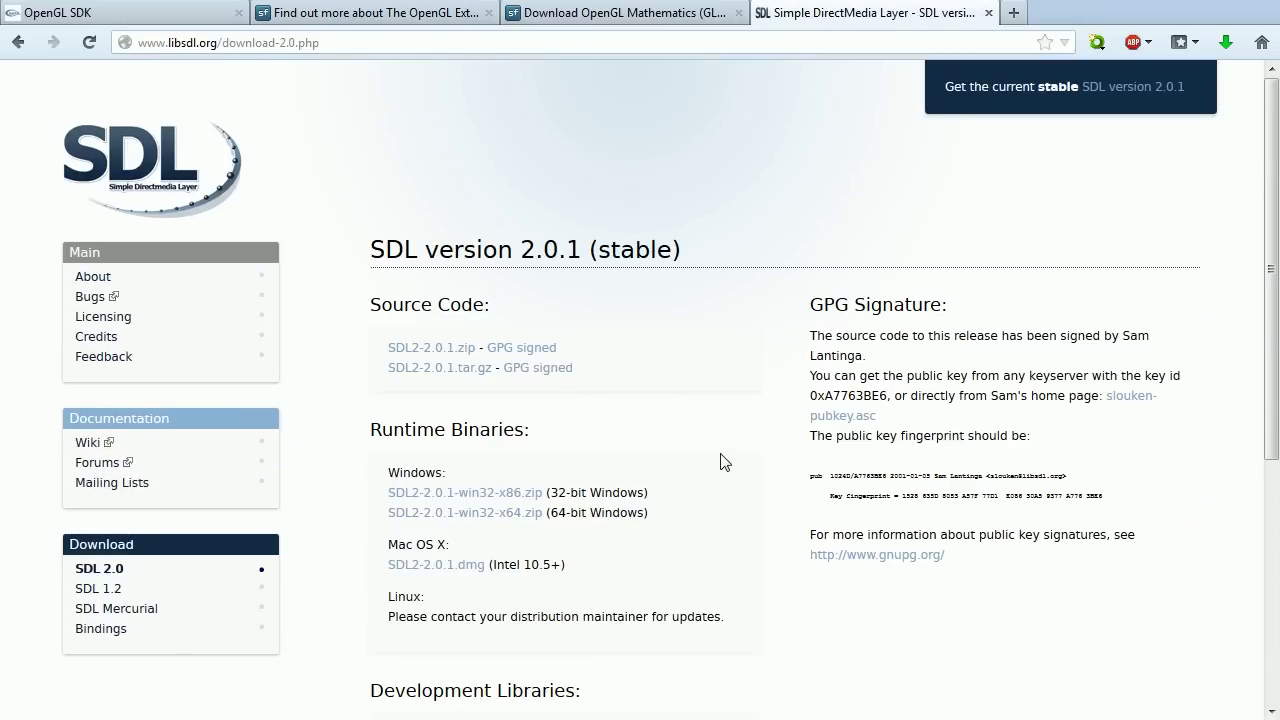
# Step: Save SDL2-devel-2.0.1-VC.zip from the Development Libraries section
pyautogui.scroll(-1, 725, 460)
pyautogui.scroll(-4, 725, 460)
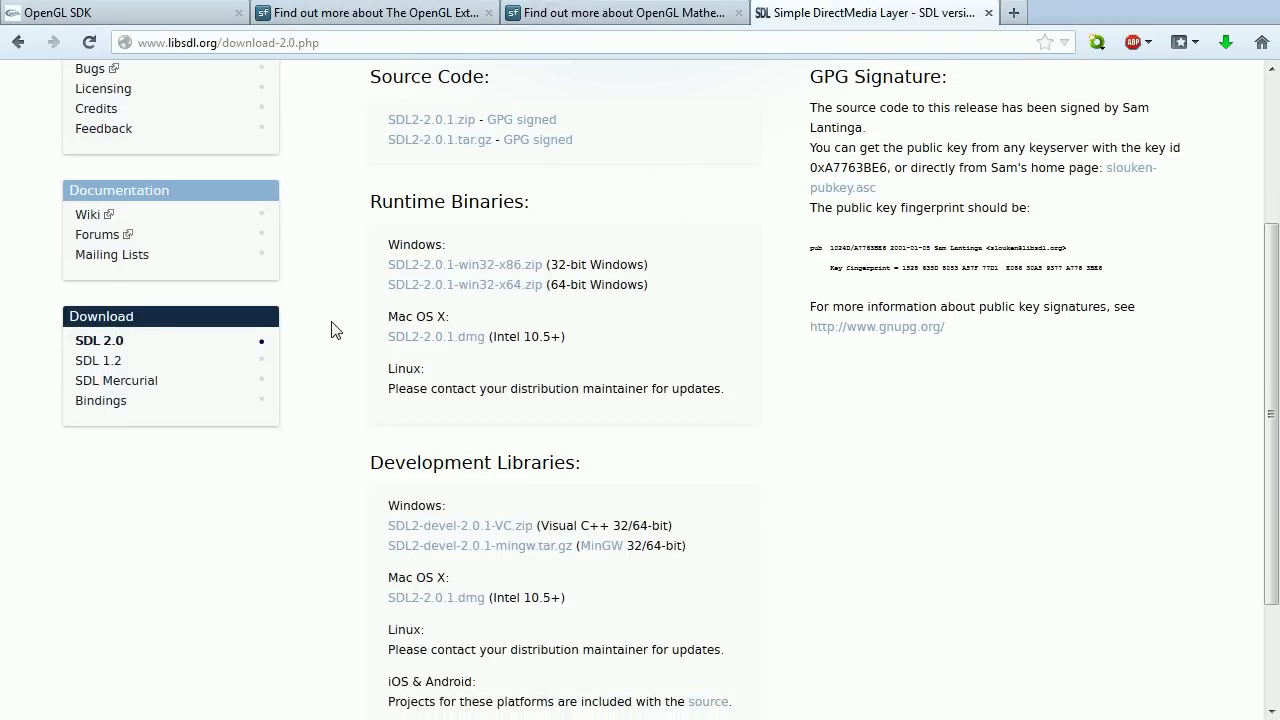
pyautogui.scroll(-3, 318, 320)
pyautogui.moveTo(357, 314); pyautogui.dragTo(734, 331)
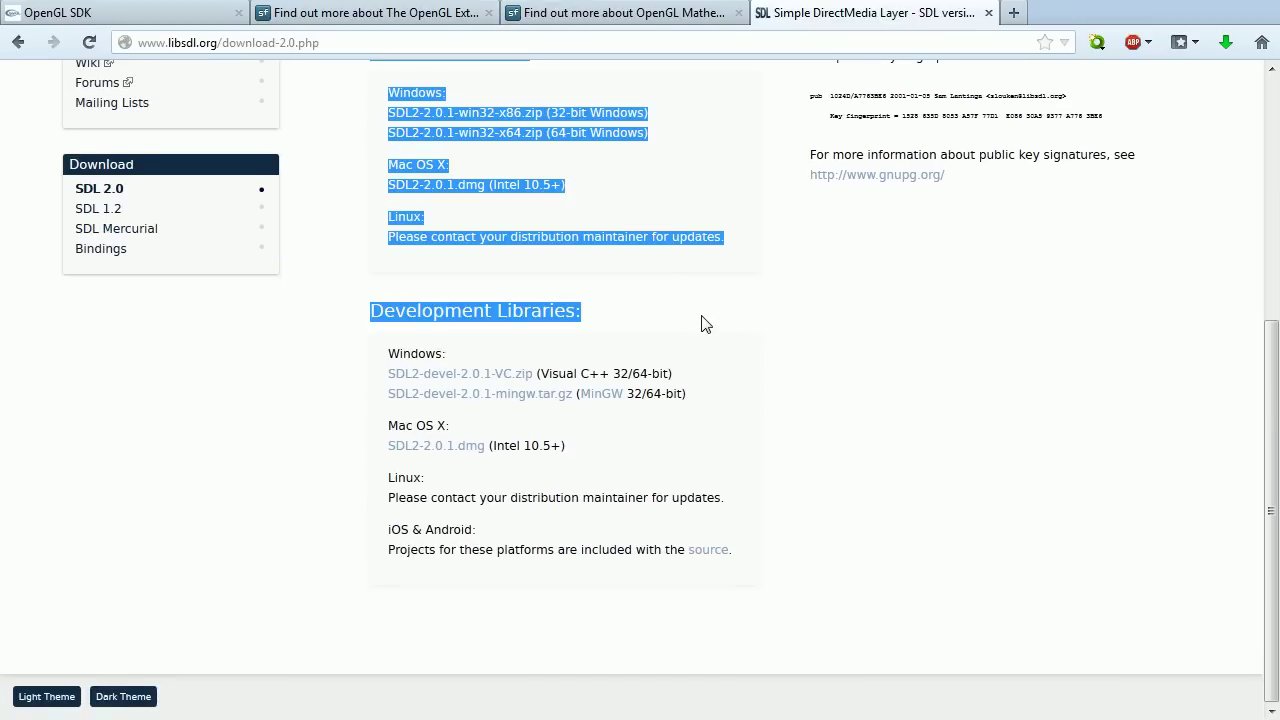
pyautogui.click(703, 323)
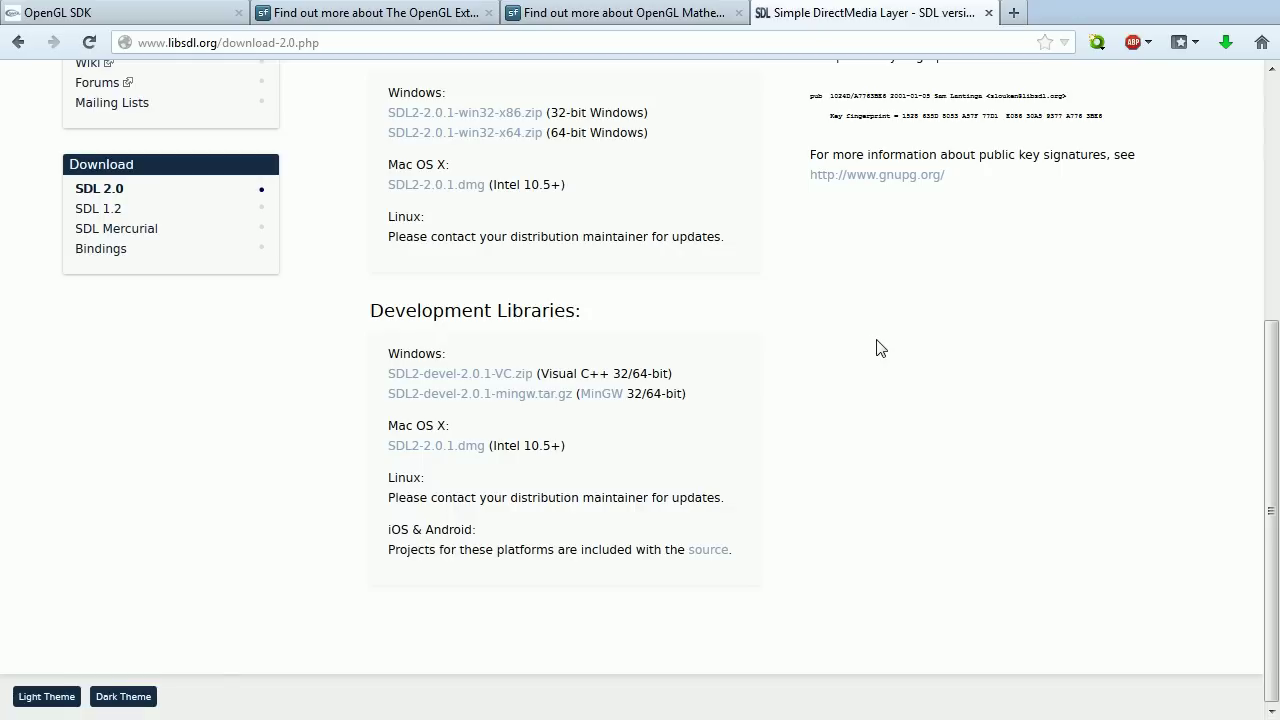
pyautogui.moveTo(491, 395); pyautogui.dragTo(392, 92)
pyautogui.click(497, 392)
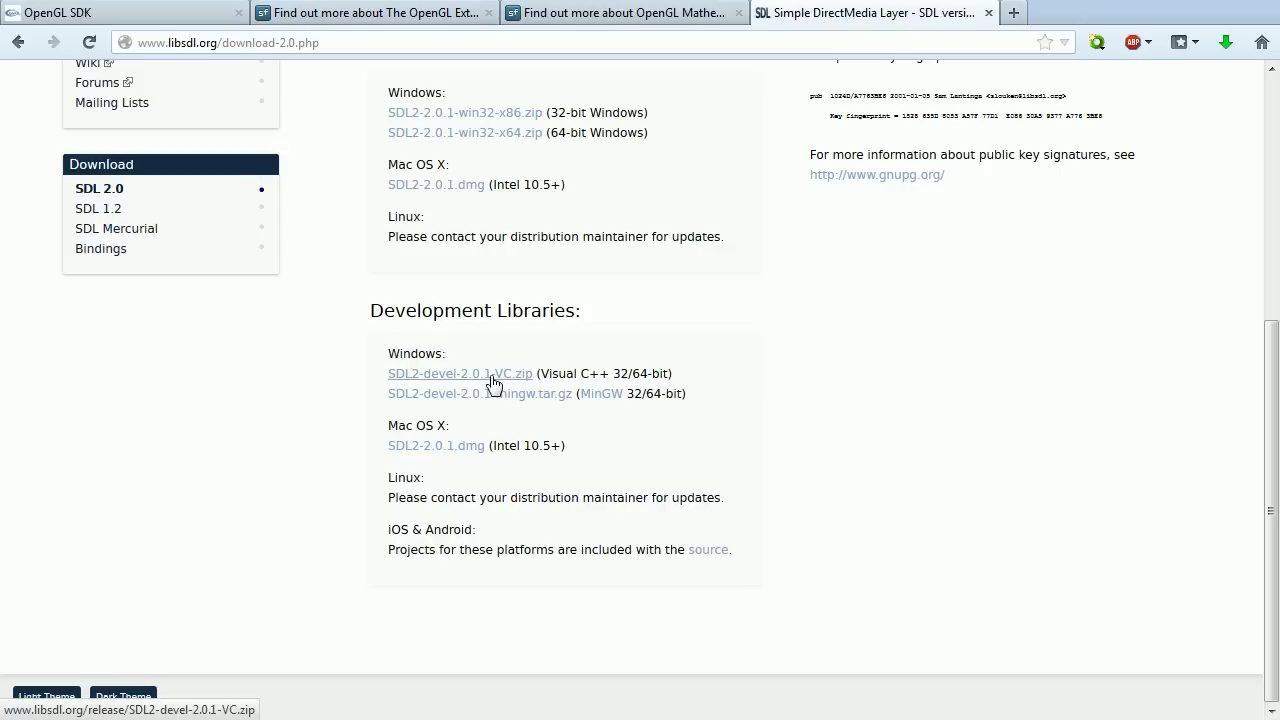
pyautogui.click(493, 375)
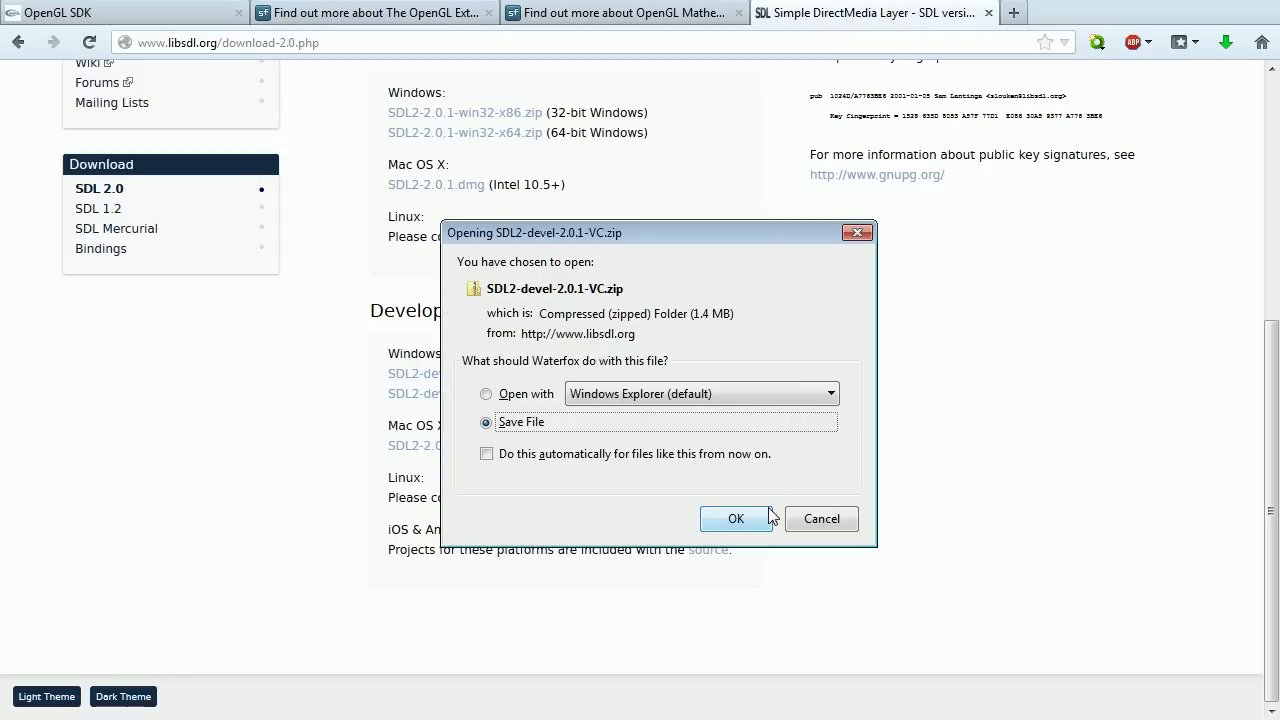
pyautogui.click(736, 519)
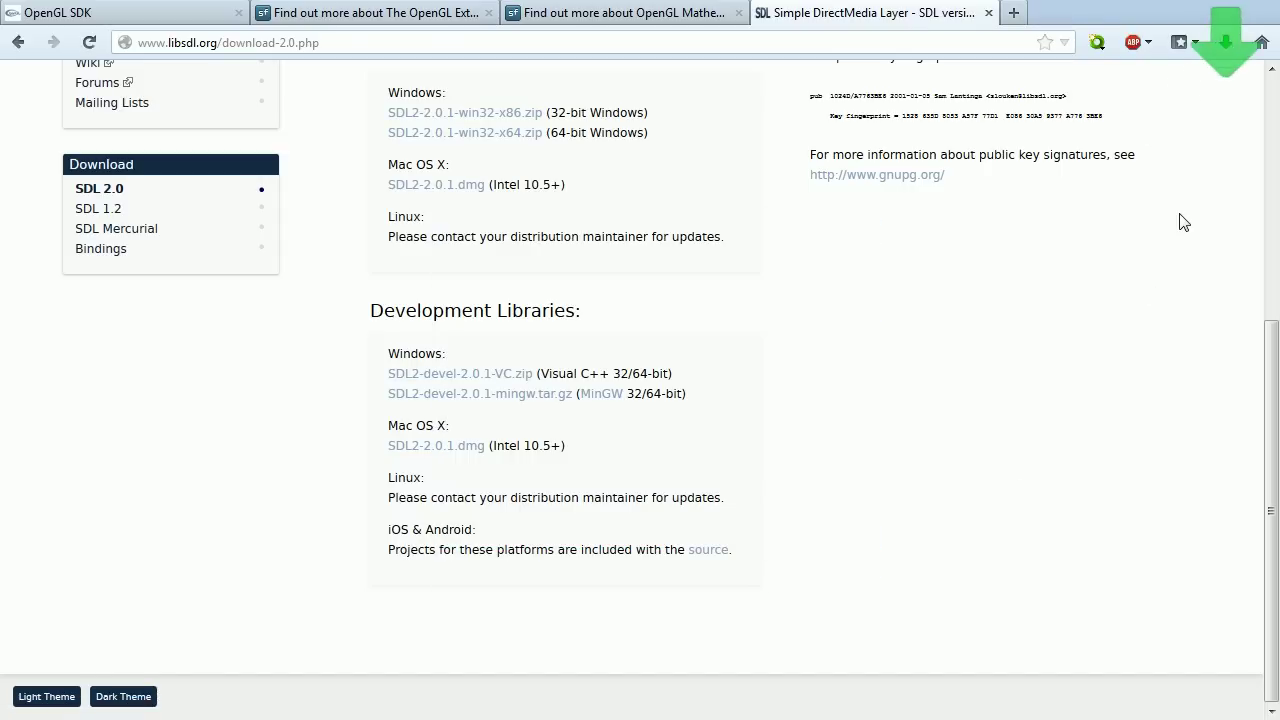